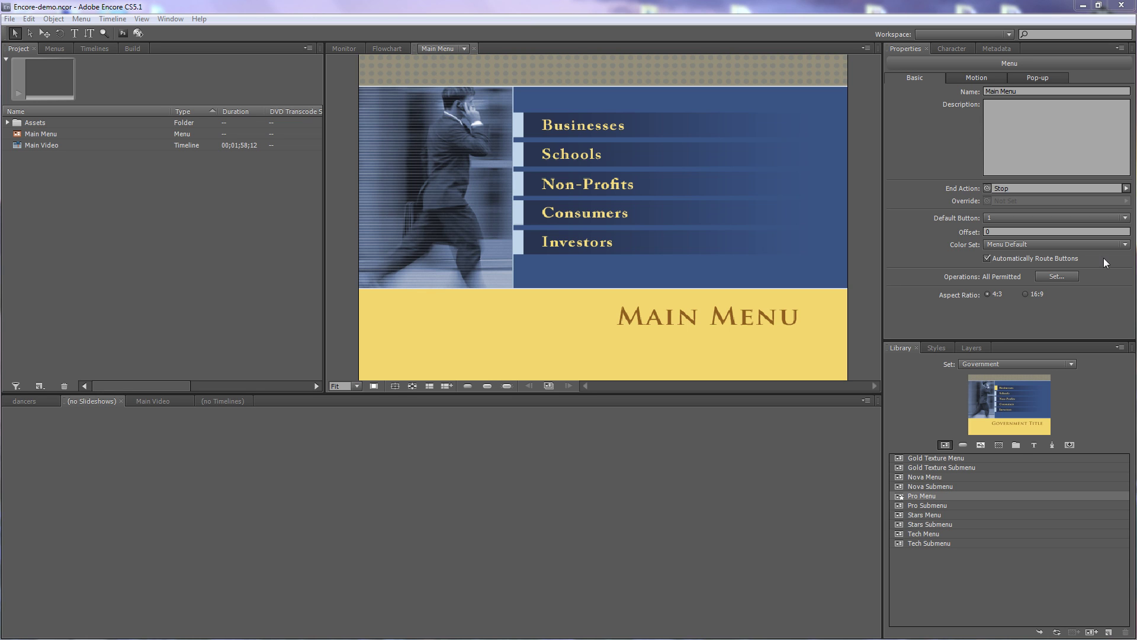
Preview the buttons' selected and activated highlight colours, then turn the preview off.
{"action": "left_click", "coordinate": [906, 495]}
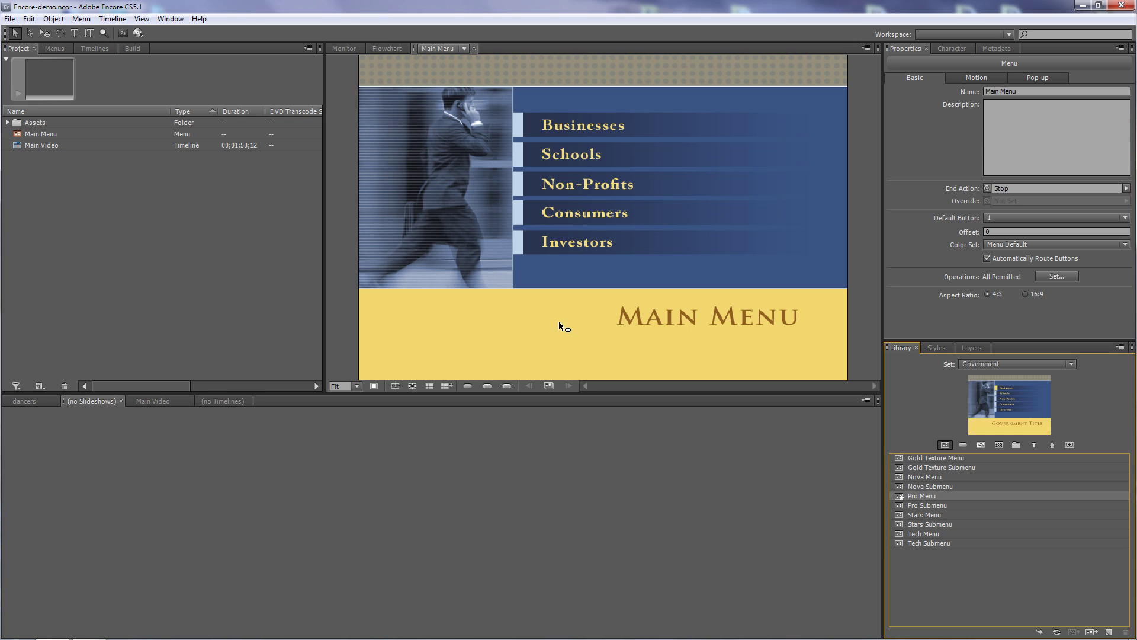
{"action": "left_click", "coordinate": [487, 385]}
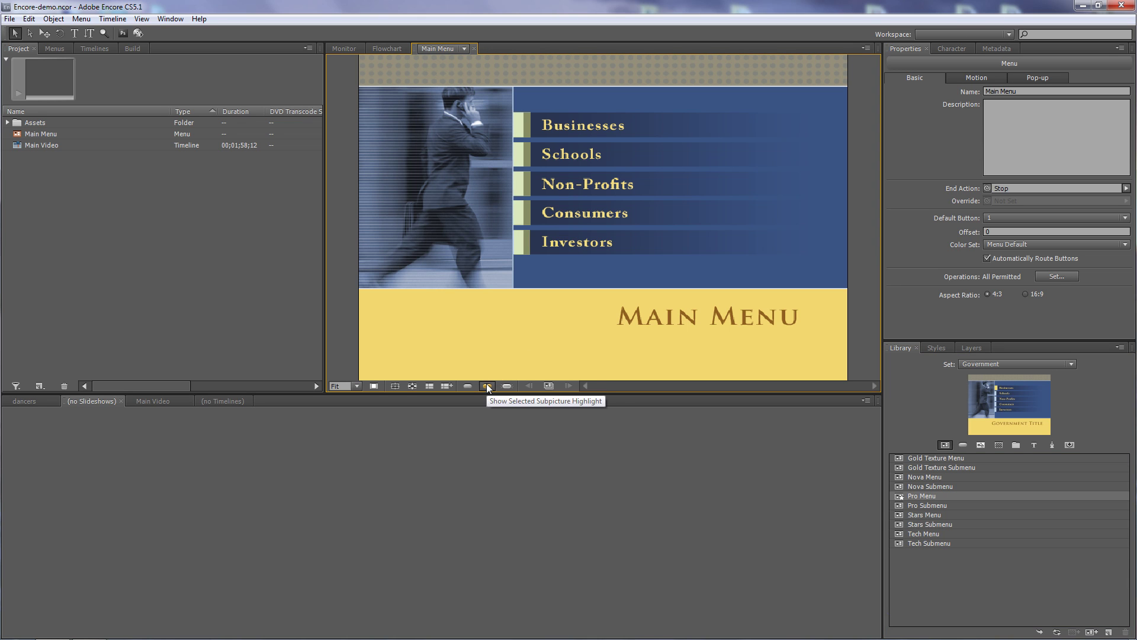
{"action": "left_click", "coordinate": [507, 387]}
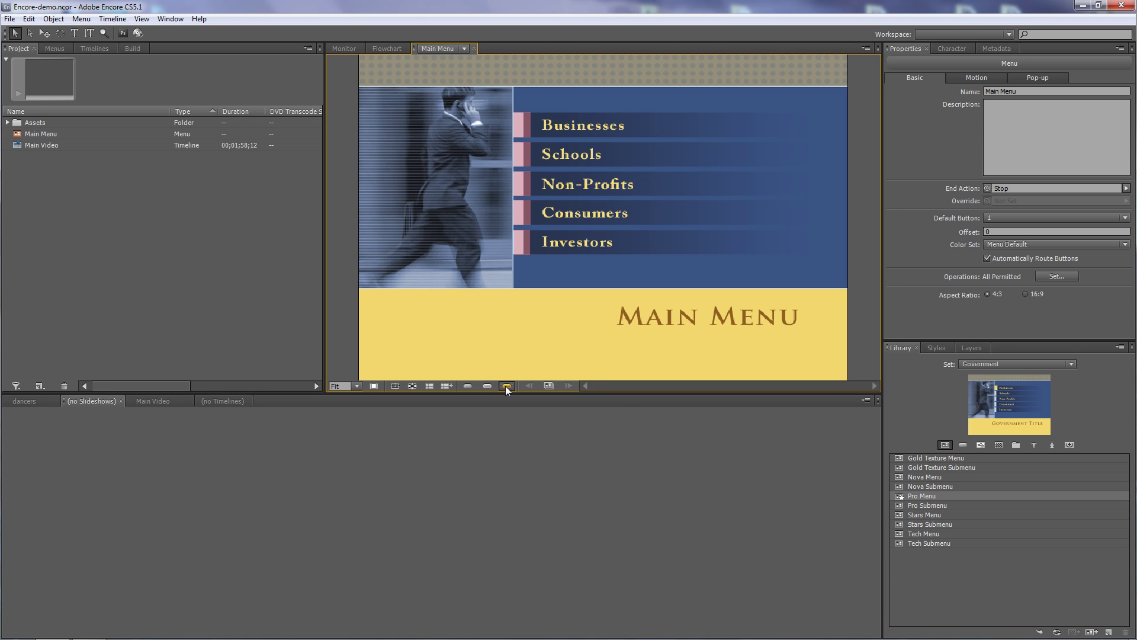
{"action": "left_click", "coordinate": [485, 385]}
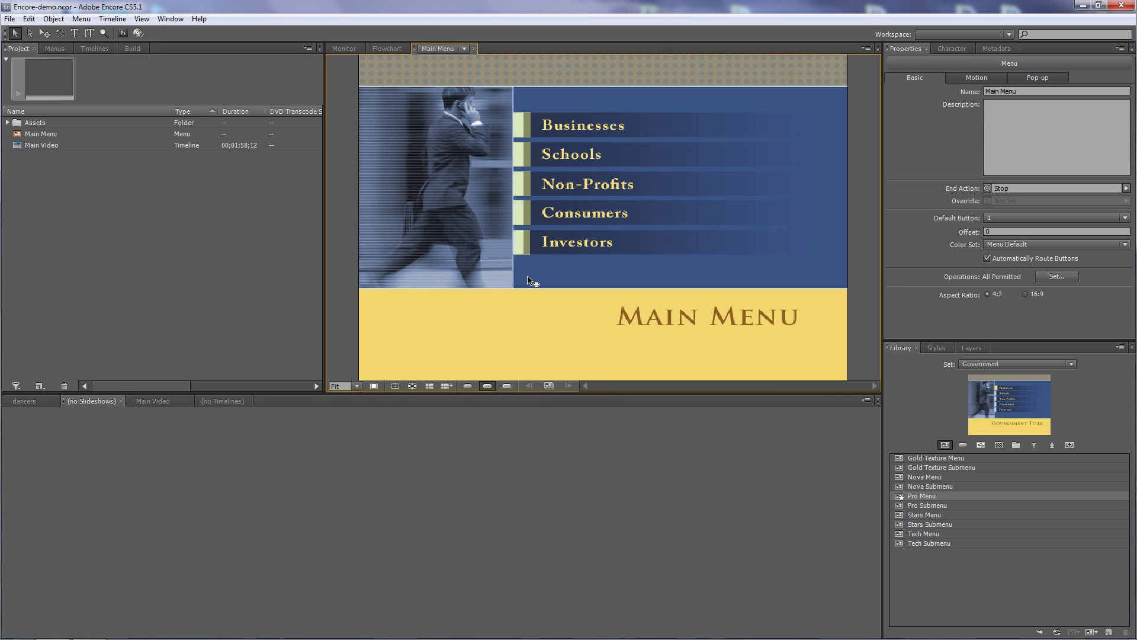
{"action": "left_click", "coordinate": [506, 386]}
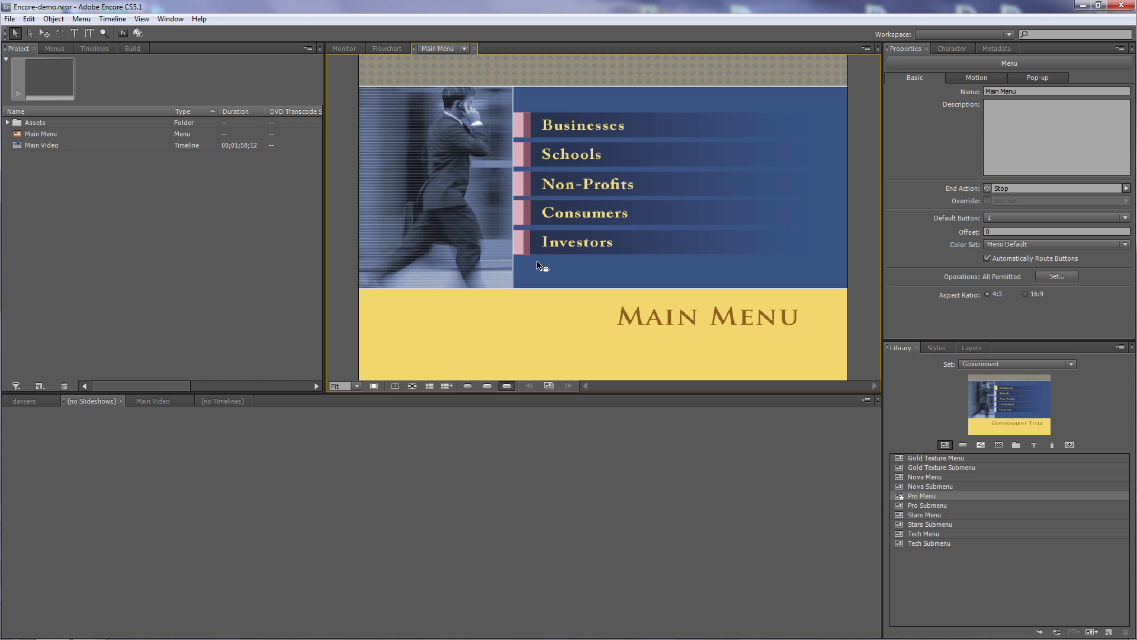
{"action": "left_click", "coordinate": [488, 385]}
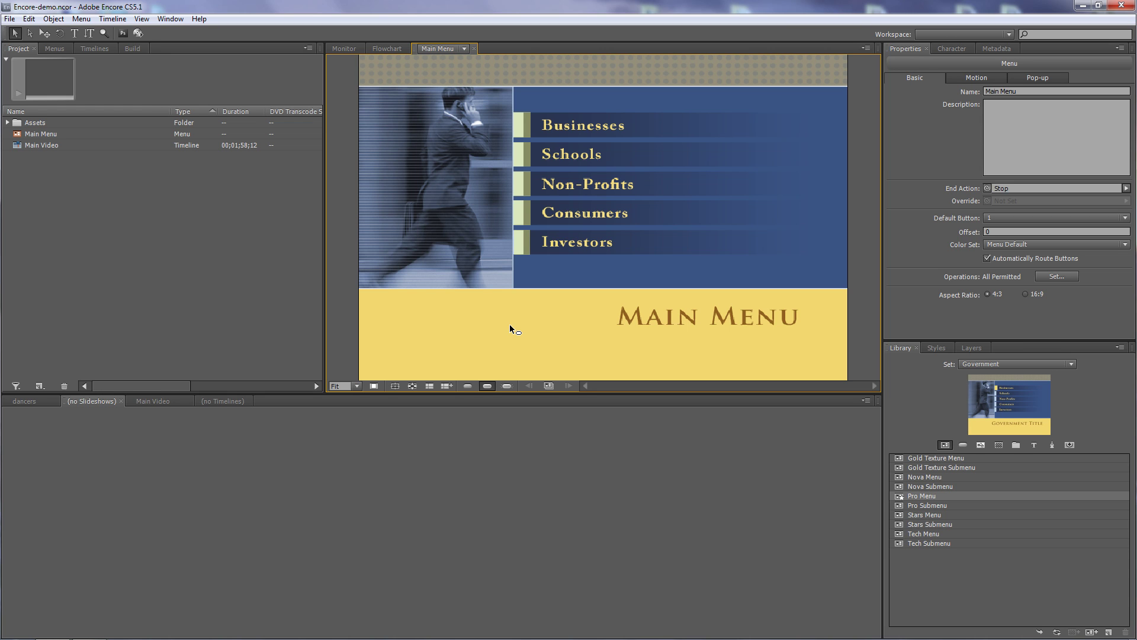
{"action": "left_click", "coordinate": [488, 386]}
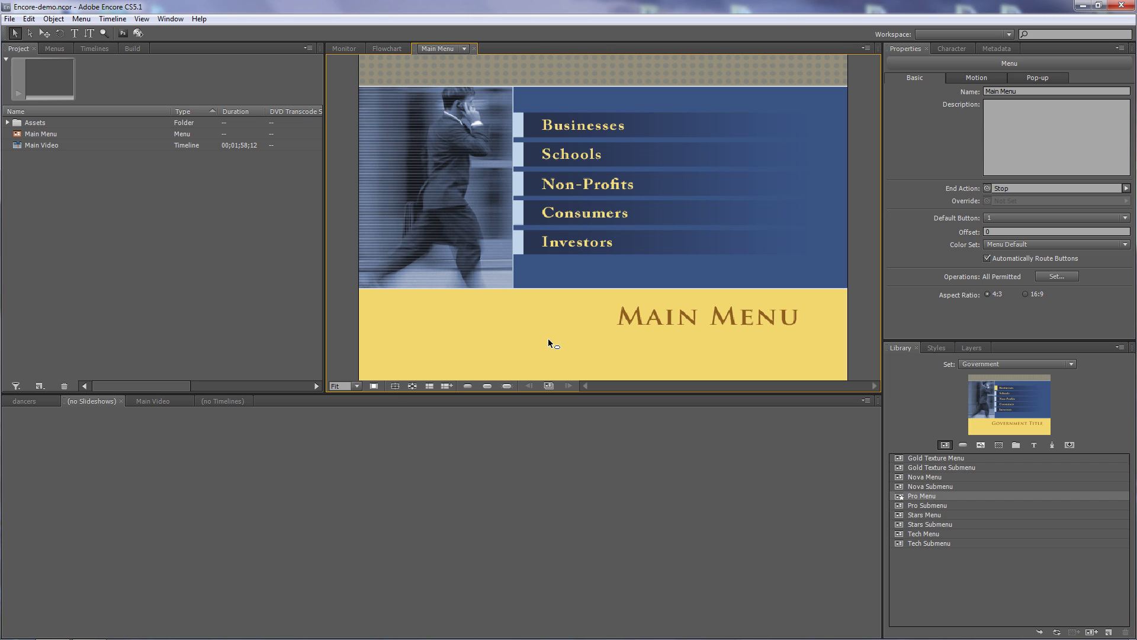
Place the 10 point star from the General library's shapes onto the menu.
{"action": "left_click", "coordinate": [1072, 364]}
{"action": "left_click", "coordinate": [991, 417]}
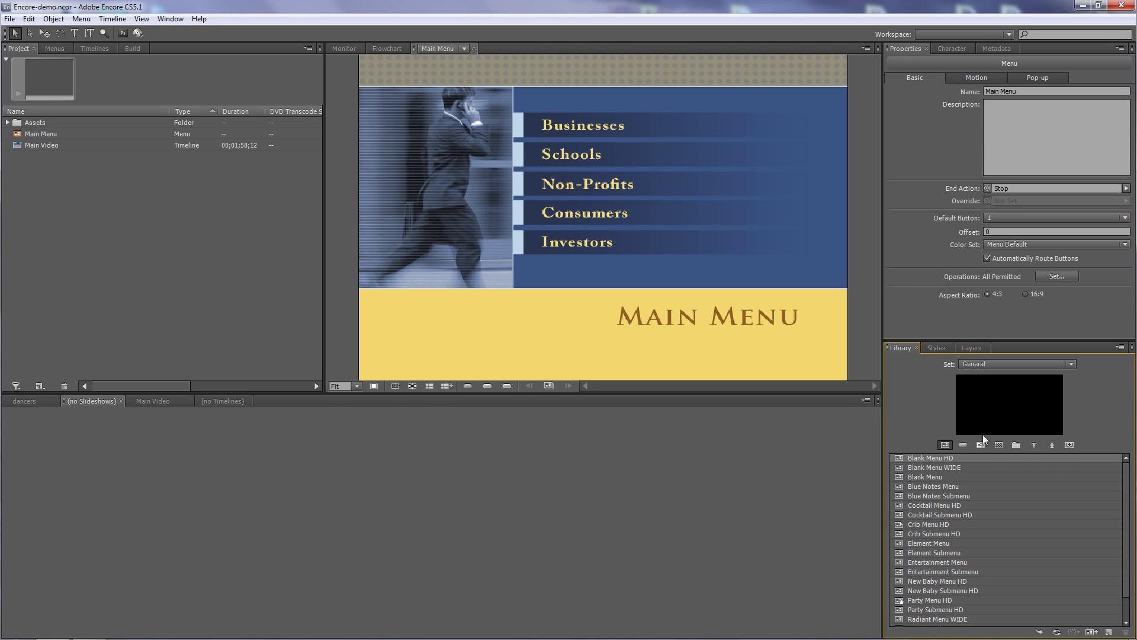
{"action": "left_click", "coordinate": [1052, 444]}
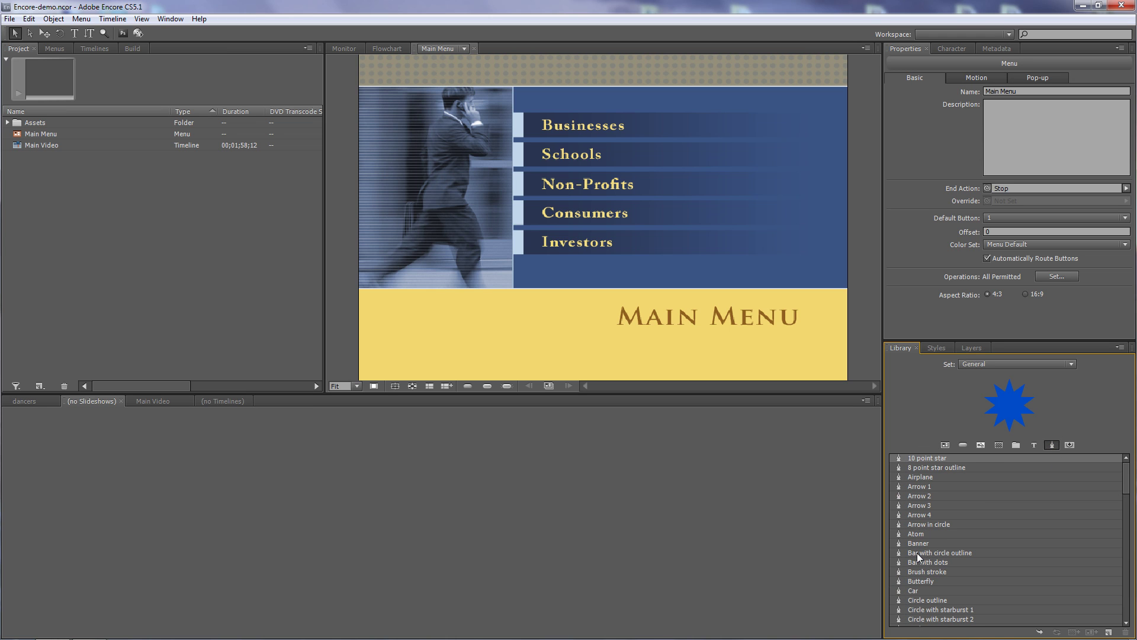
{"action": "double_click", "coordinate": [900, 459]}
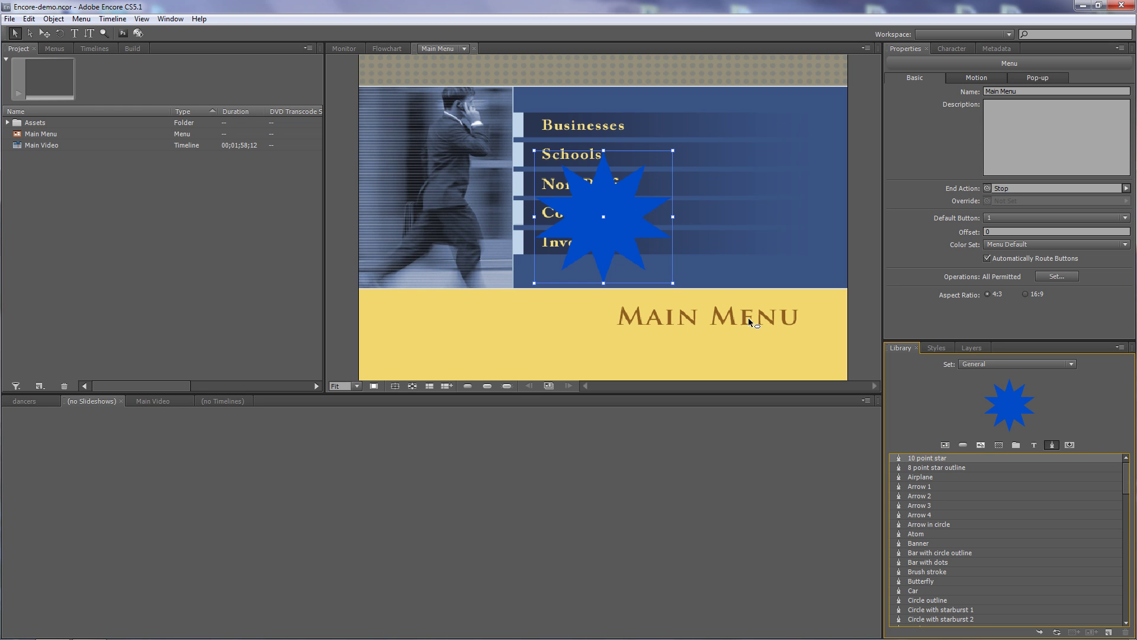
Shrink the star and move it into the menu's lower-left corner.
{"action": "left_click", "coordinate": [16, 33]}
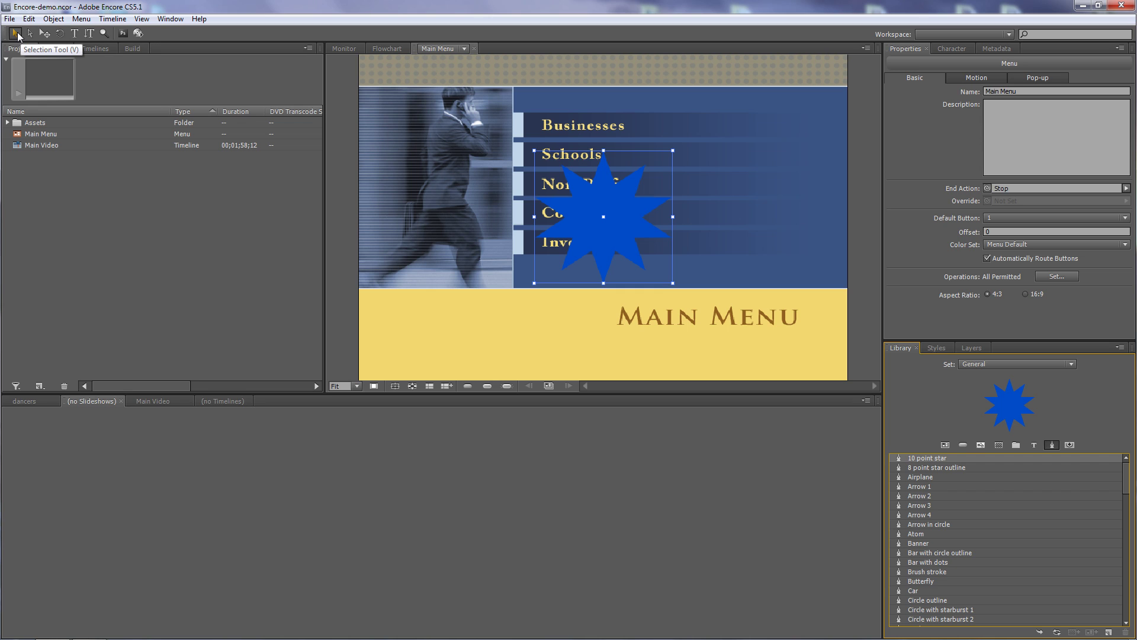
{"action": "left_click", "coordinate": [31, 34]}
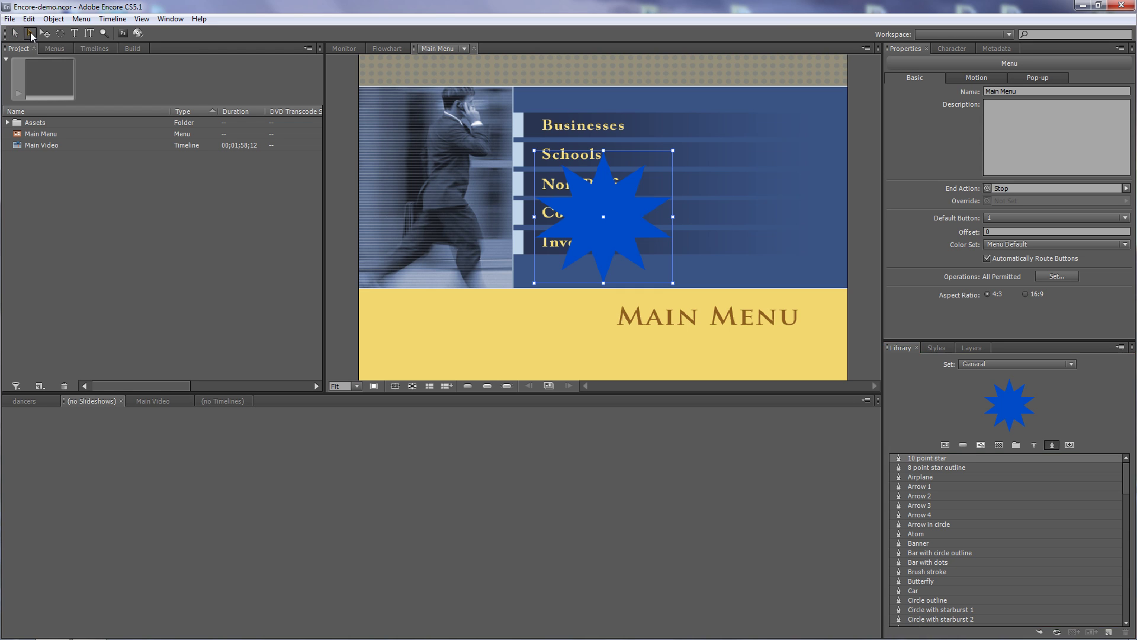
{"action": "left_click_drag", "start_coordinate": [631, 248], "coordinate": [455, 344]}
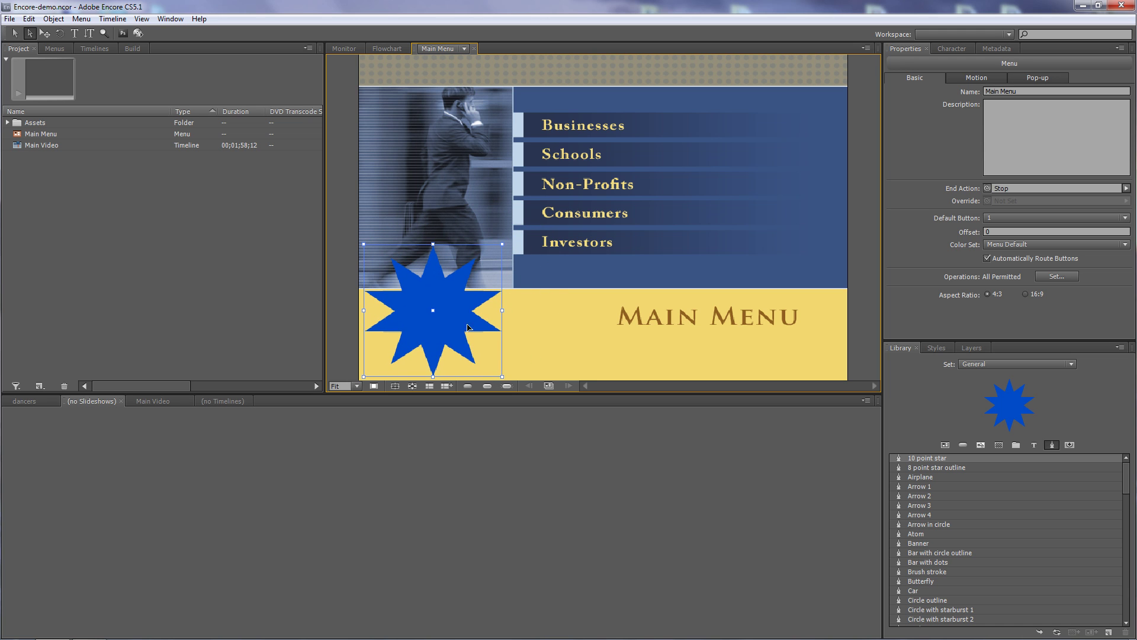
{"action": "left_click_drag", "start_coordinate": [502, 243], "coordinate": [411, 334]}
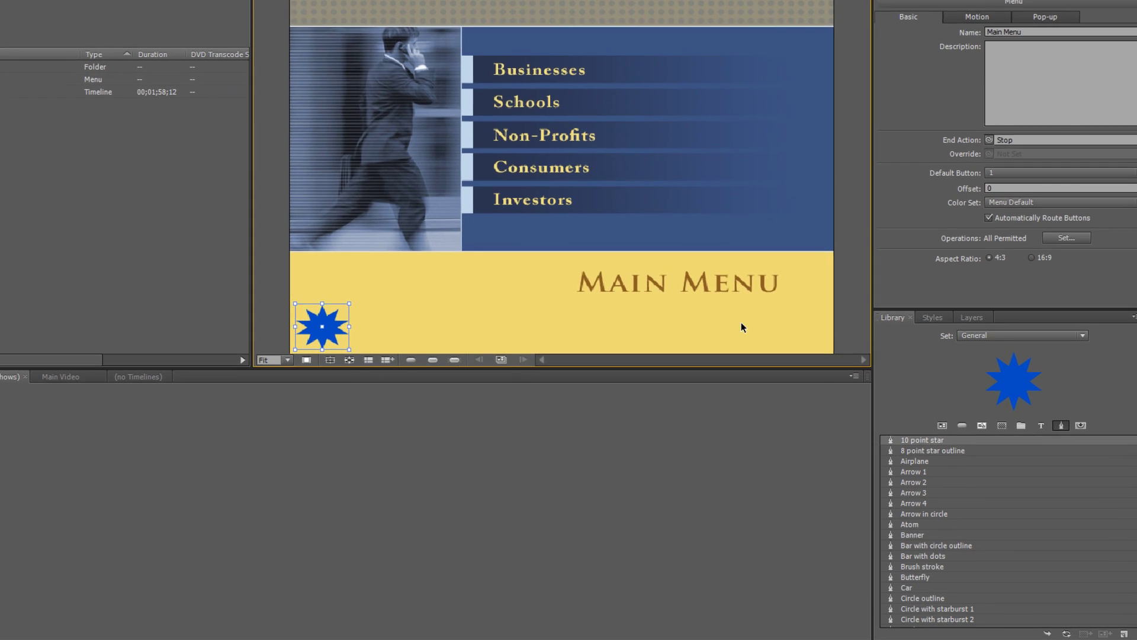
{"action": "left_click", "coordinate": [970, 243]}
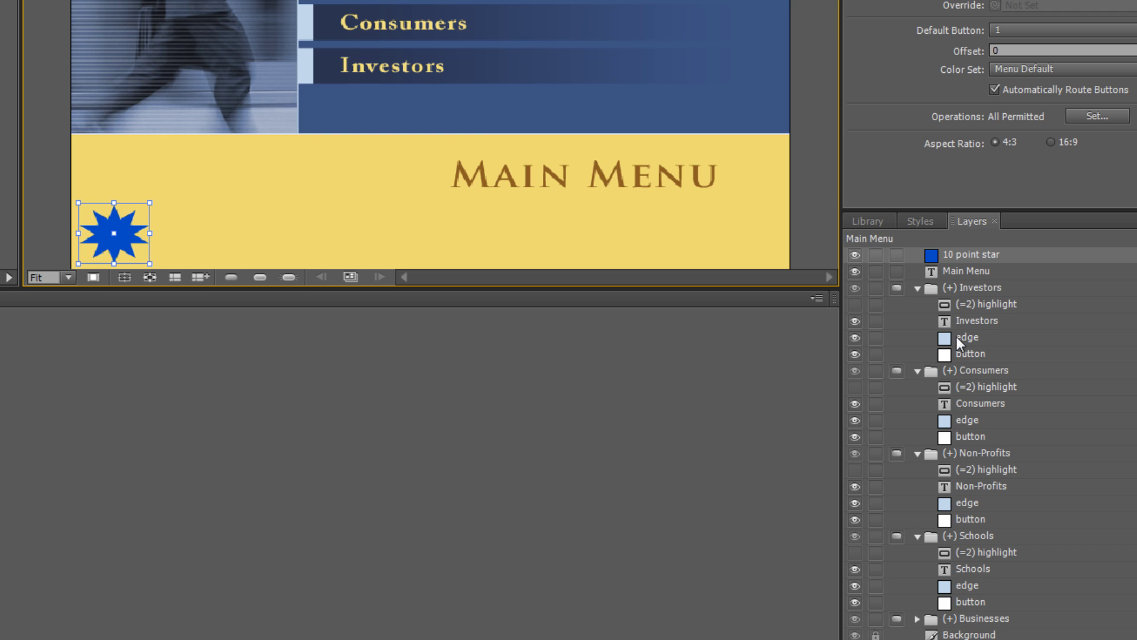
Convert the 10 point star into menu button 6 from its context menu.
{"action": "right_click", "coordinate": [135, 236]}
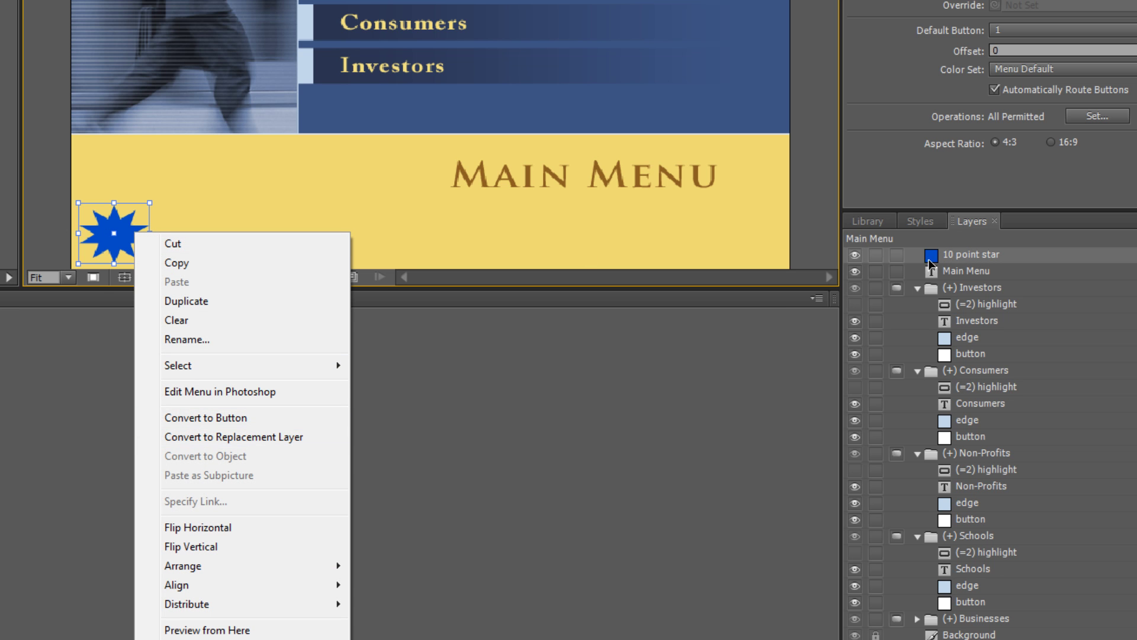
{"action": "left_click", "coordinate": [231, 419]}
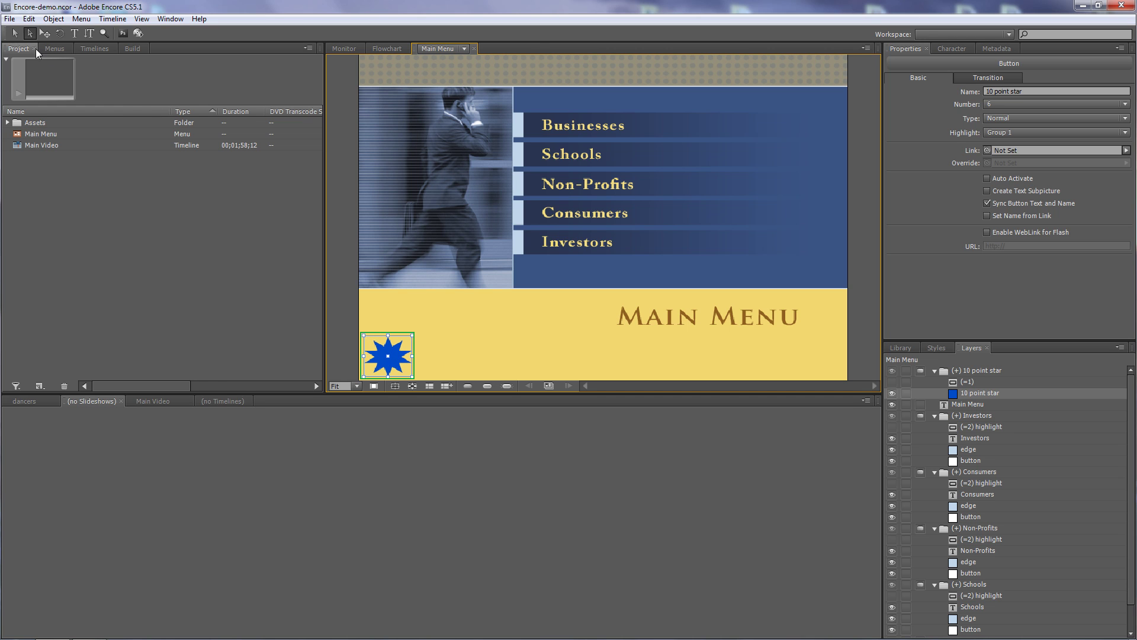
Duplicate the star button with Ctrl+D and line the four stars up along the bottom.
{"action": "left_click", "coordinate": [15, 33]}
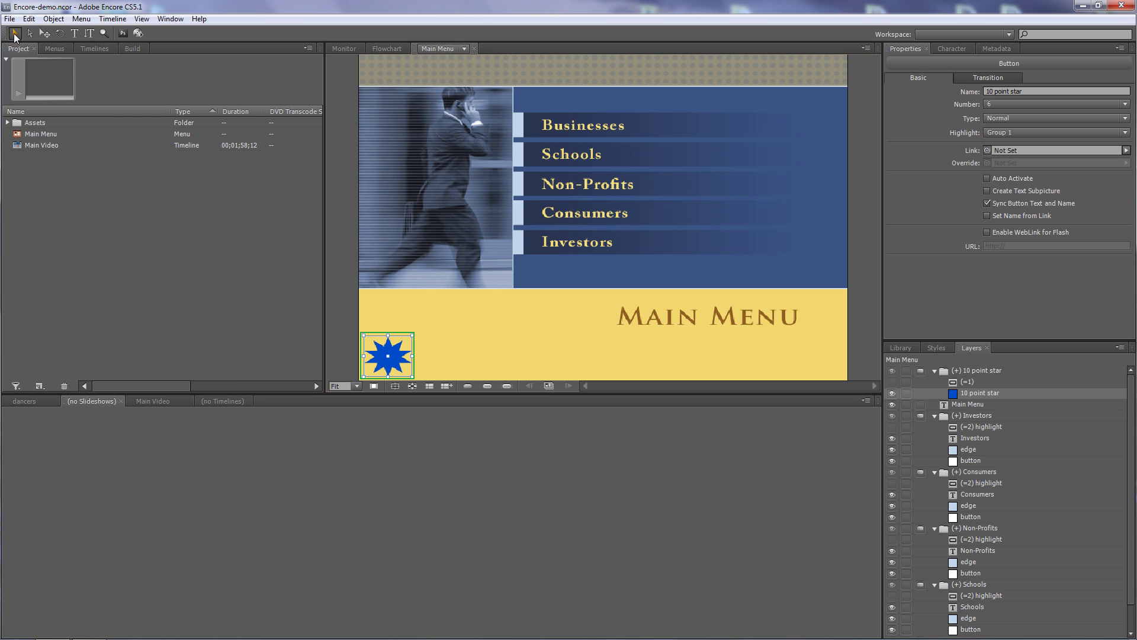
{"action": "left_click", "coordinate": [379, 349]}
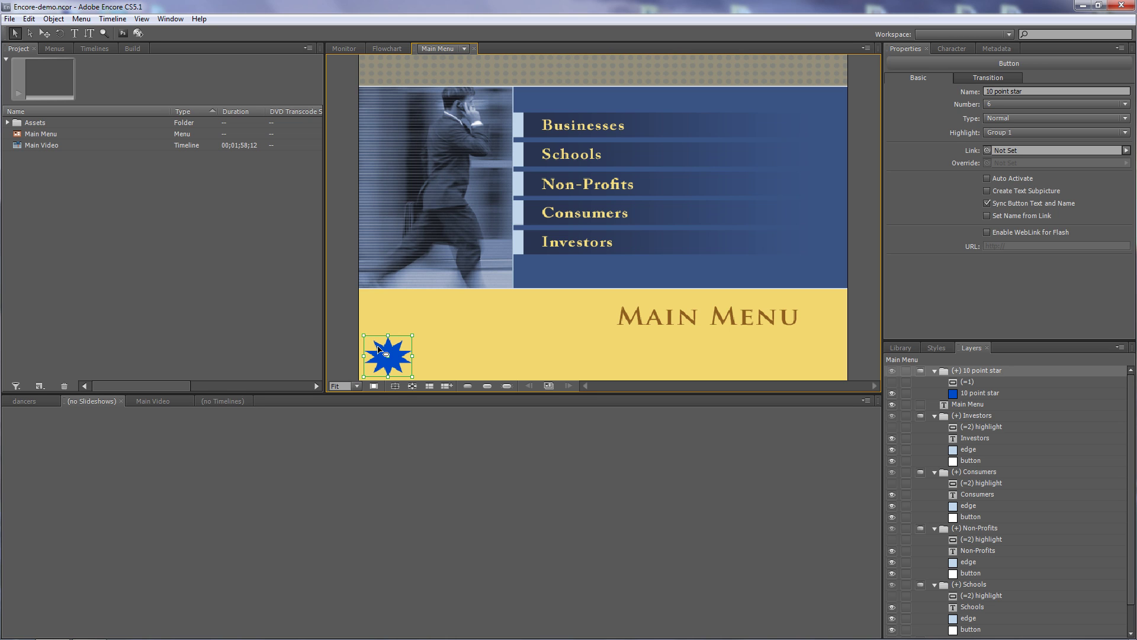
{"action": "key", "text": "ctrl+d"}
{"action": "key", "text": "ctrl+d"}
{"action": "key", "text": "ctrl+d"}
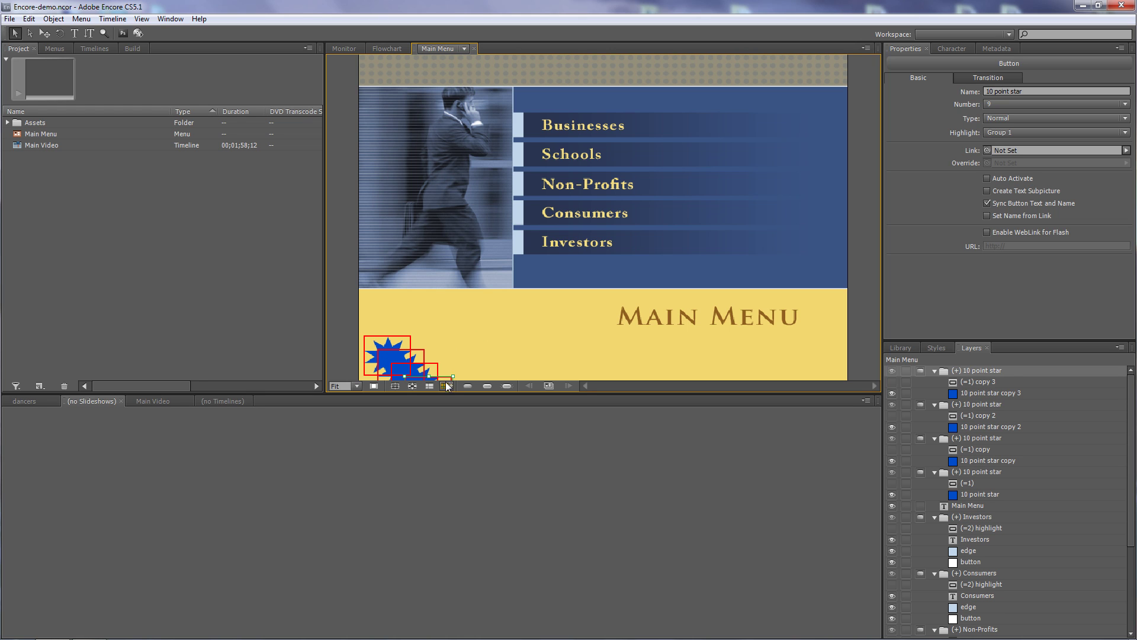
{"action": "left_click_drag", "start_coordinate": [448, 382], "coordinate": [598, 337]}
{"action": "left_click_drag", "start_coordinate": [434, 365], "coordinate": [533, 337]}
{"action": "mouse_move", "coordinate": [422, 362]}
{"action": "left_mouse_down"}
{"action": "mouse_move", "coordinate": [476, 348]}
{"action": "mouse_move", "coordinate": [405, 353]}
{"action": "left_mouse_up"}
{"action": "left_click", "coordinate": [391, 357]}
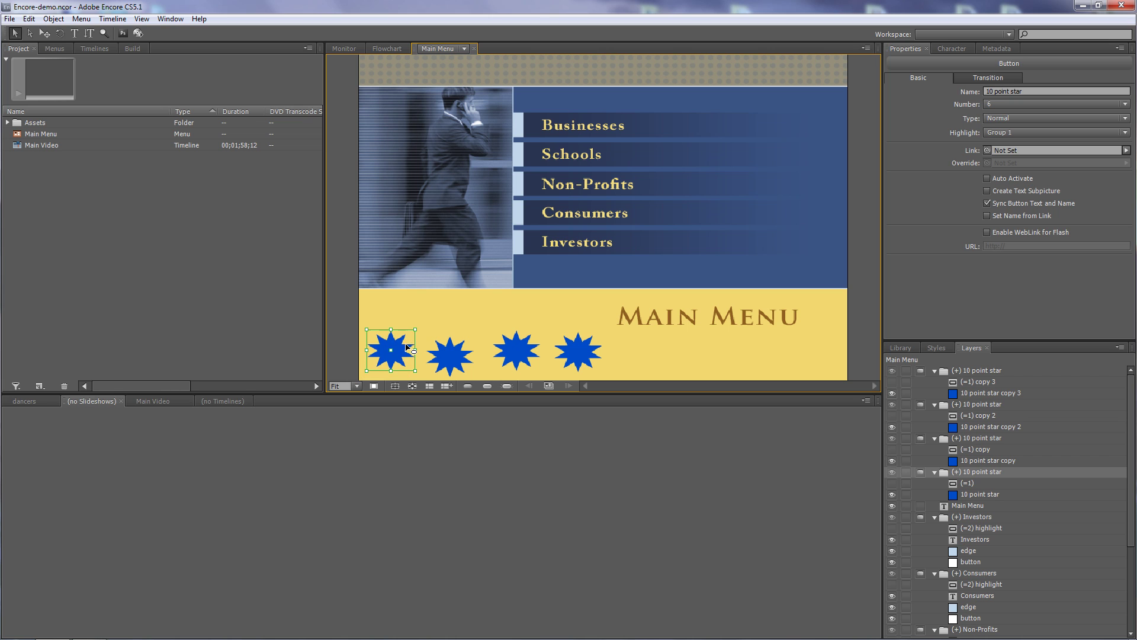
{"action": "left_click", "coordinate": [451, 354]}
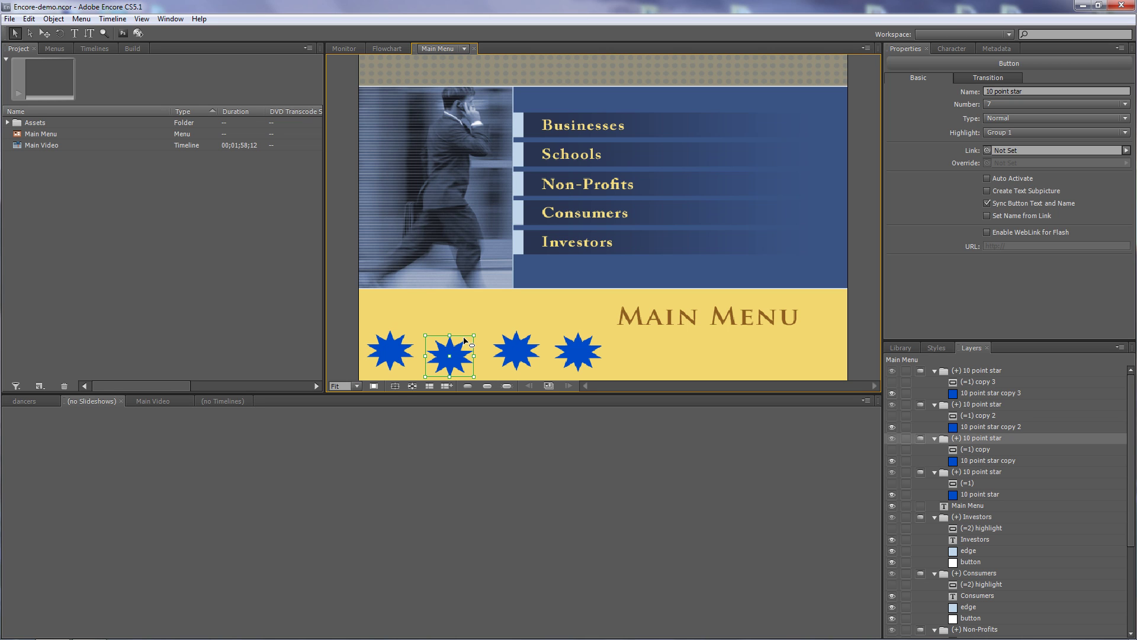
{"action": "left_click_drag", "start_coordinate": [468, 344], "coordinate": [469, 338]}
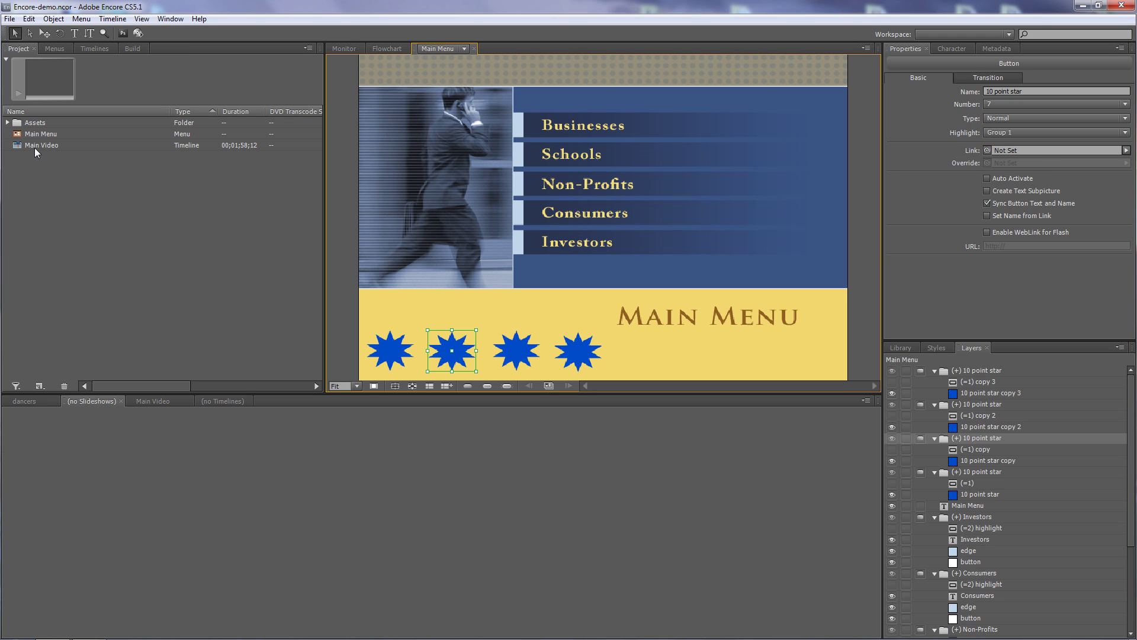
Drag the Main Video timeline onto the fourth star button to link it.
{"action": "left_click_drag", "start_coordinate": [20, 148], "coordinate": [583, 351]}
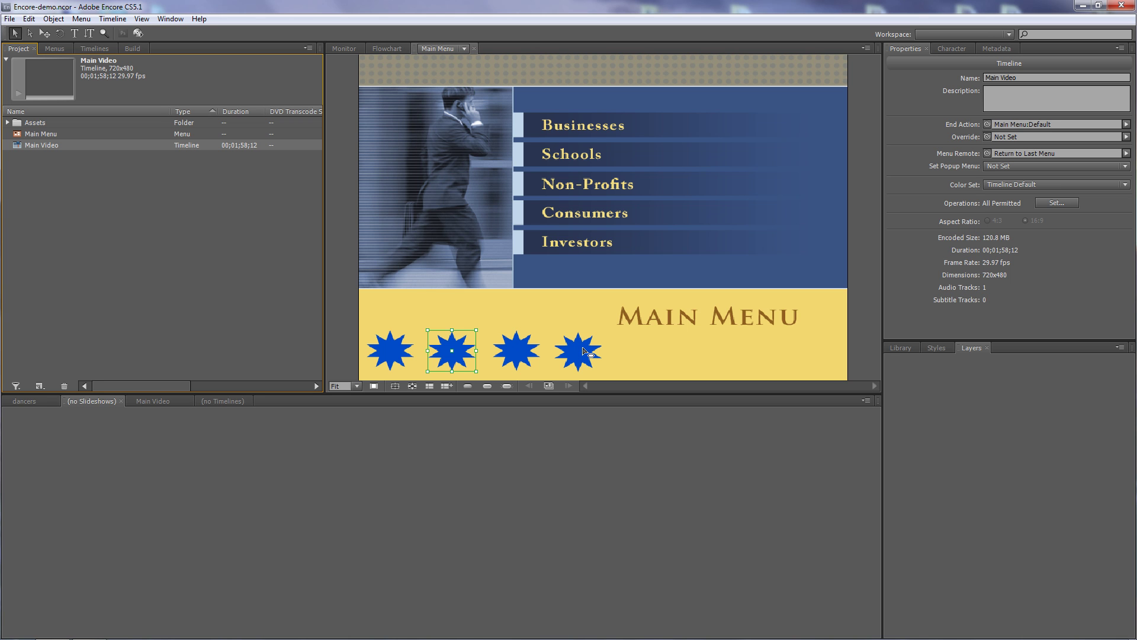
{"action": "left_click_drag", "start_coordinate": [583, 351], "coordinate": [583, 350]}
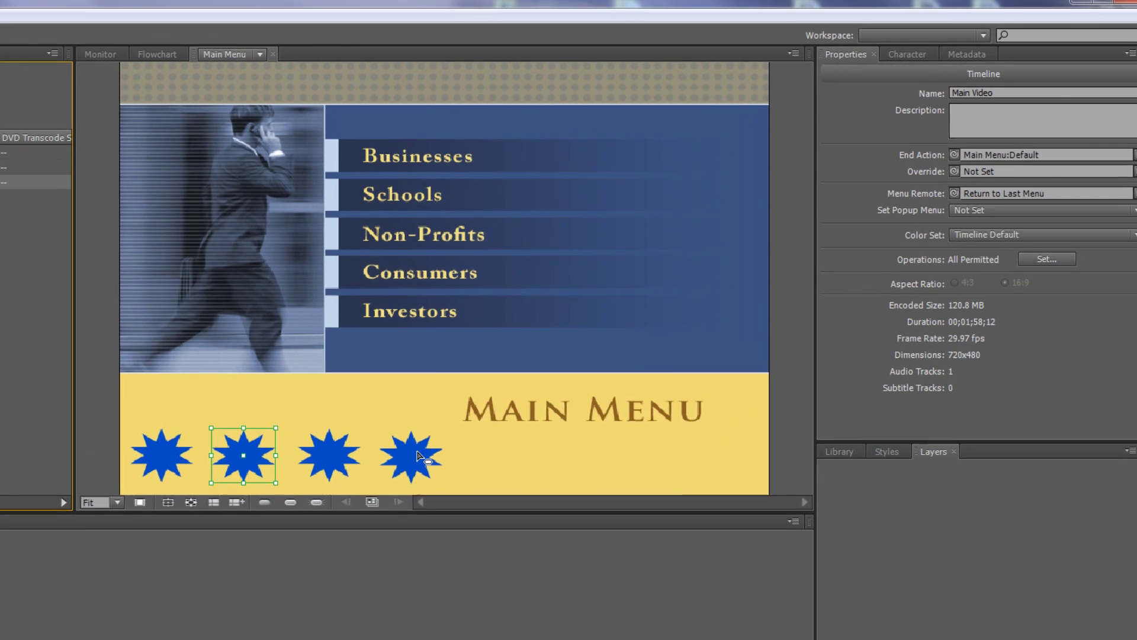
{"action": "left_click_drag", "start_coordinate": [419, 456], "coordinate": [347, 518]}
{"action": "left_click_drag", "start_coordinate": [416, 524], "coordinate": [179, 526]}
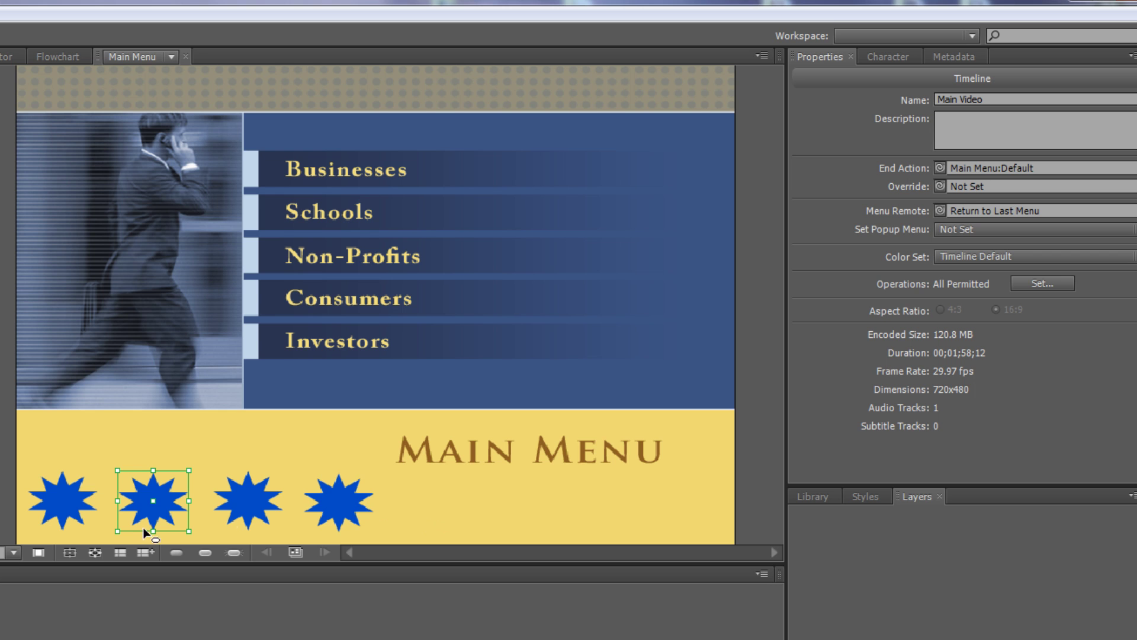
Show button routing, then uncheck Automatically Route Buttons for the Main Menu.
{"action": "left_click", "coordinate": [95, 553]}
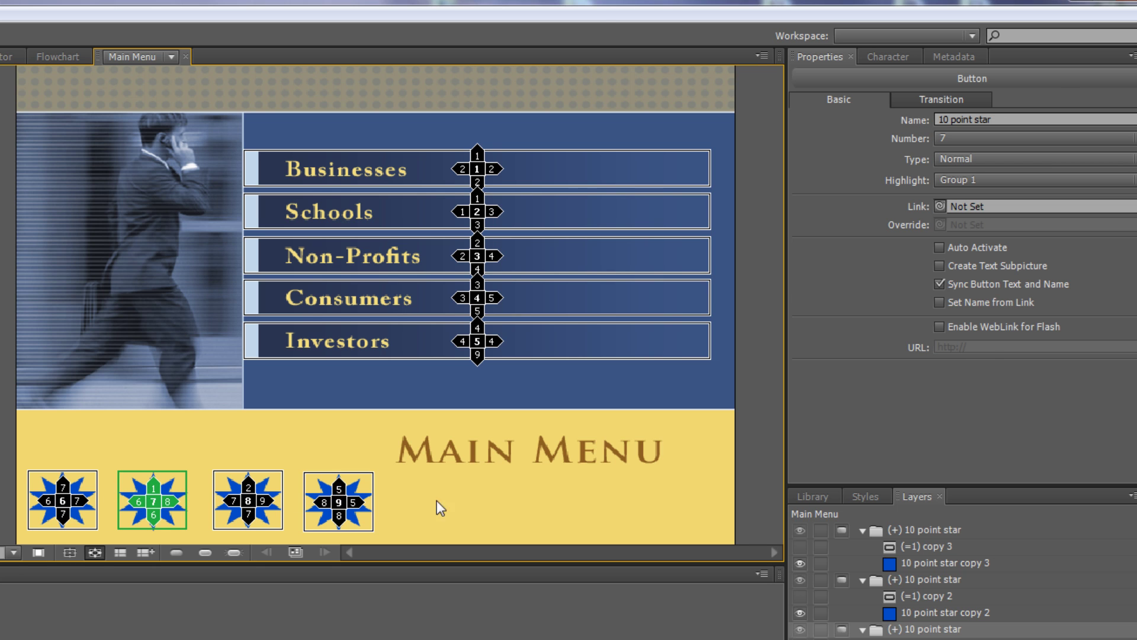
{"action": "left_click", "coordinate": [515, 507]}
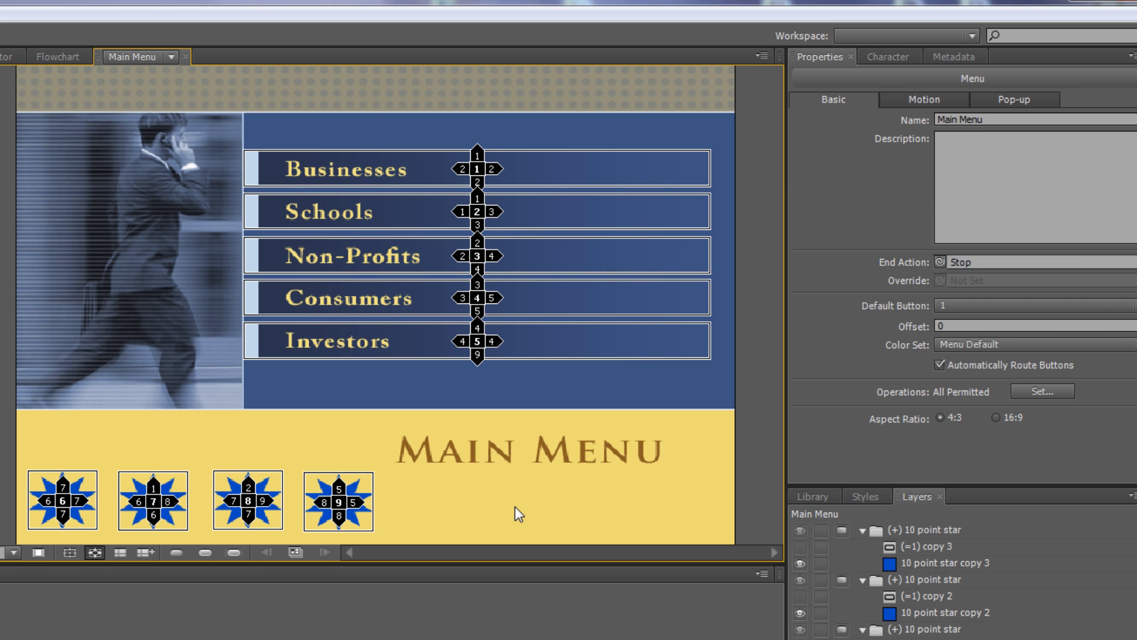
{"action": "left_click", "coordinate": [941, 363]}
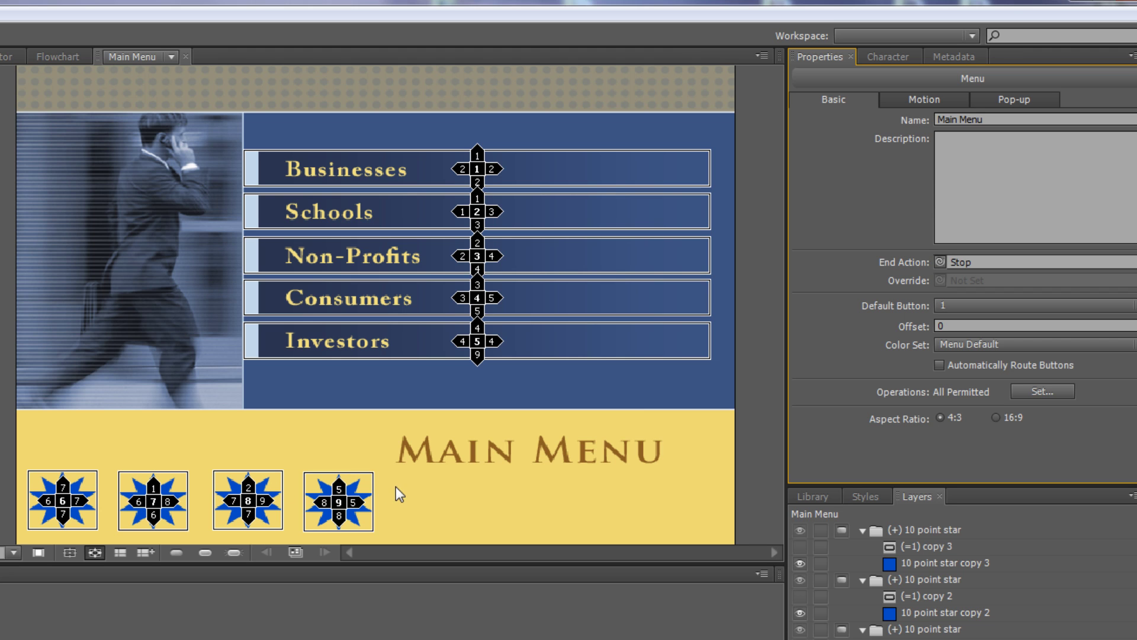
Drag the Non-Profits button's right routing arrow onto the first star, button 6.
{"action": "left_click", "coordinate": [481, 262]}
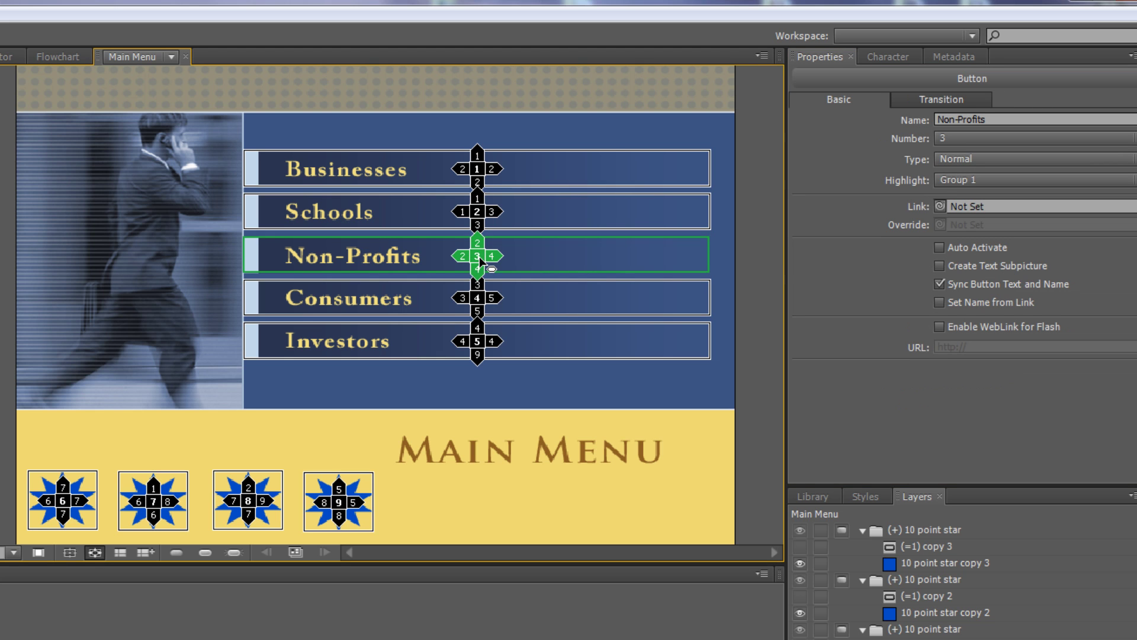
{"action": "left_click_drag", "start_coordinate": [481, 262], "coordinate": [340, 502]}
{"action": "left_click_drag", "start_coordinate": [482, 187], "coordinate": [476, 248]}
{"action": "left_click", "coordinate": [467, 211]}
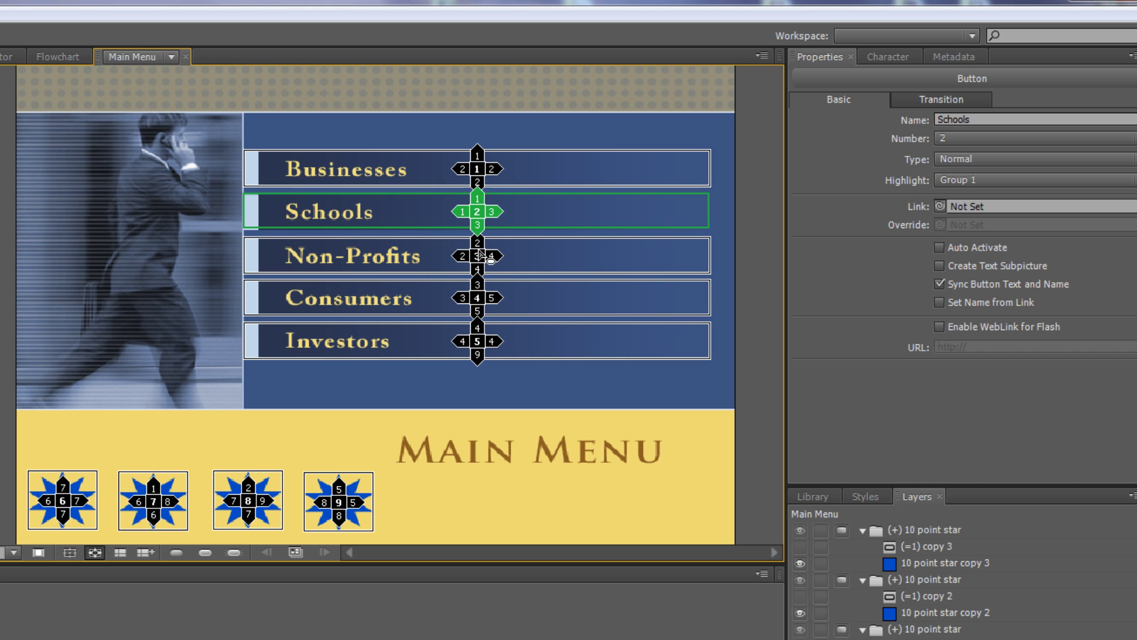
{"action": "left_click", "coordinate": [476, 247]}
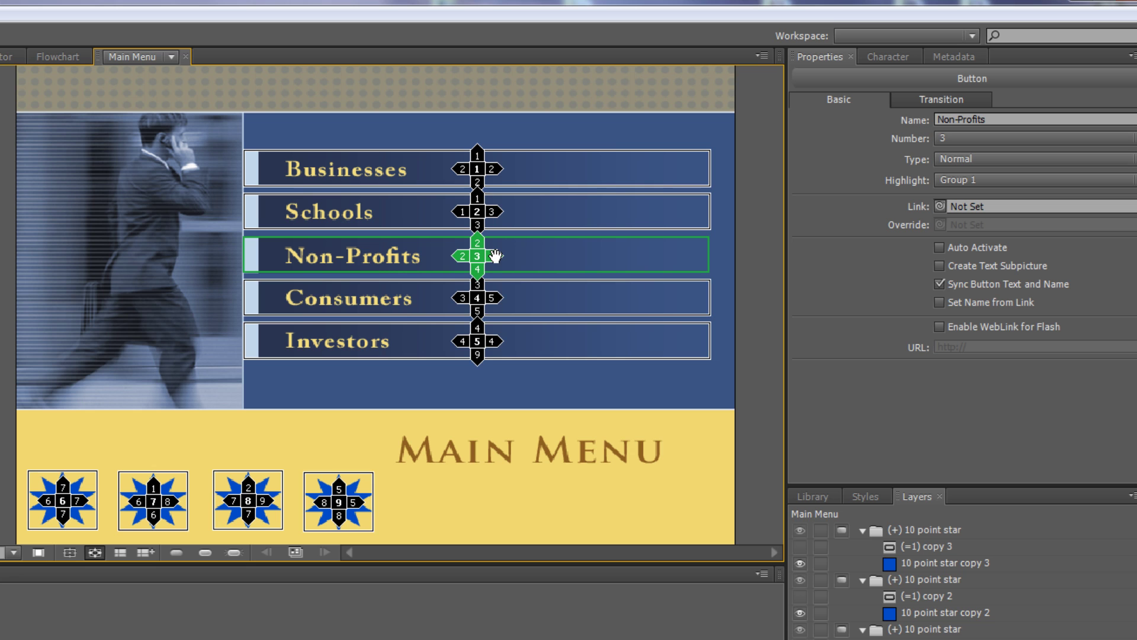
{"action": "left_click_drag", "start_coordinate": [495, 256], "coordinate": [64, 504]}
Route the first star to the second star and its other directions to Non-Profits.
{"action": "left_click", "coordinate": [45, 502]}
{"action": "left_click_drag", "start_coordinate": [77, 501], "coordinate": [154, 503]}
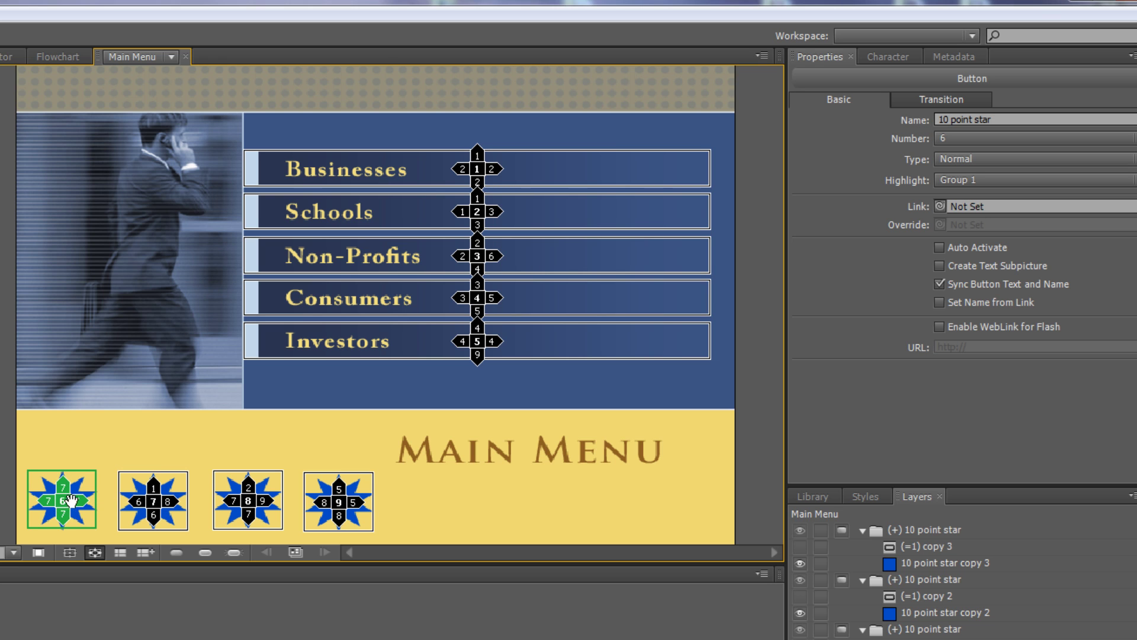
{"action": "left_click_drag", "start_coordinate": [62, 486], "coordinate": [481, 257]}
{"action": "left_click_drag", "start_coordinate": [82, 503], "coordinate": [485, 257]}
{"action": "left_click_drag", "start_coordinate": [64, 514], "coordinate": [477, 258]}
Route the second star to the third star and its right and down directions to Non-Profits.
{"action": "left_click", "coordinate": [154, 503]}
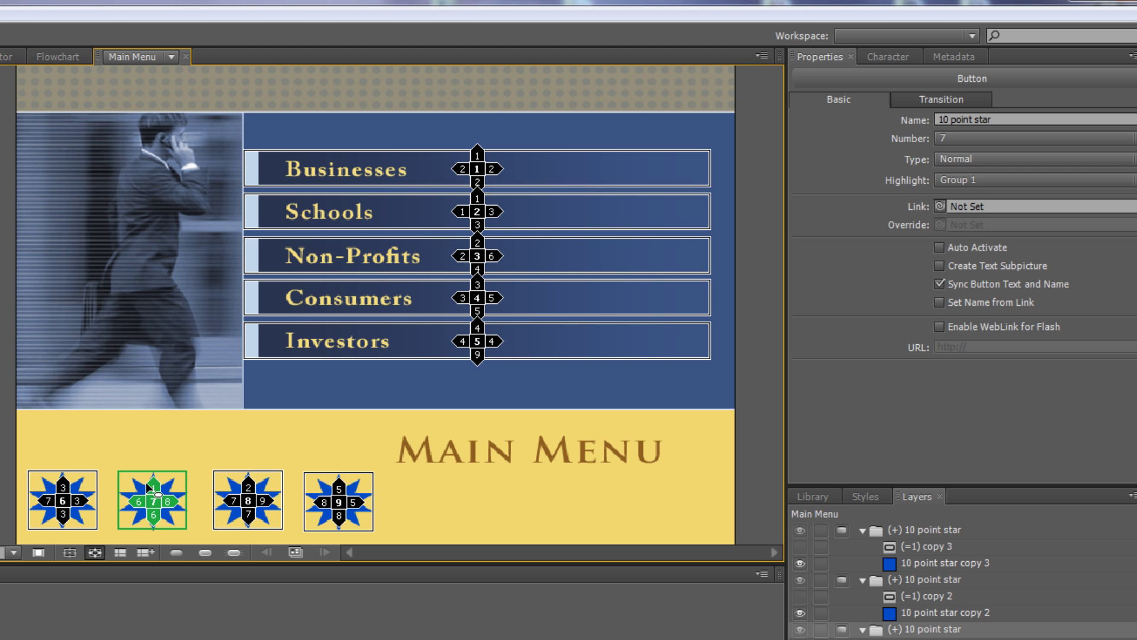
{"action": "left_click_drag", "start_coordinate": [153, 485], "coordinate": [248, 500]}
{"action": "left_click_drag", "start_coordinate": [161, 482], "coordinate": [490, 251]}
{"action": "left_click_drag", "start_coordinate": [171, 504], "coordinate": [479, 256]}
{"action": "left_click_drag", "start_coordinate": [157, 520], "coordinate": [477, 250]}
Route the third star to the fourth star and its up direction to Non-Profits.
{"action": "left_click_drag", "start_coordinate": [248, 504], "coordinate": [418, 266]}
{"action": "left_click_drag", "start_coordinate": [256, 473], "coordinate": [470, 257]}
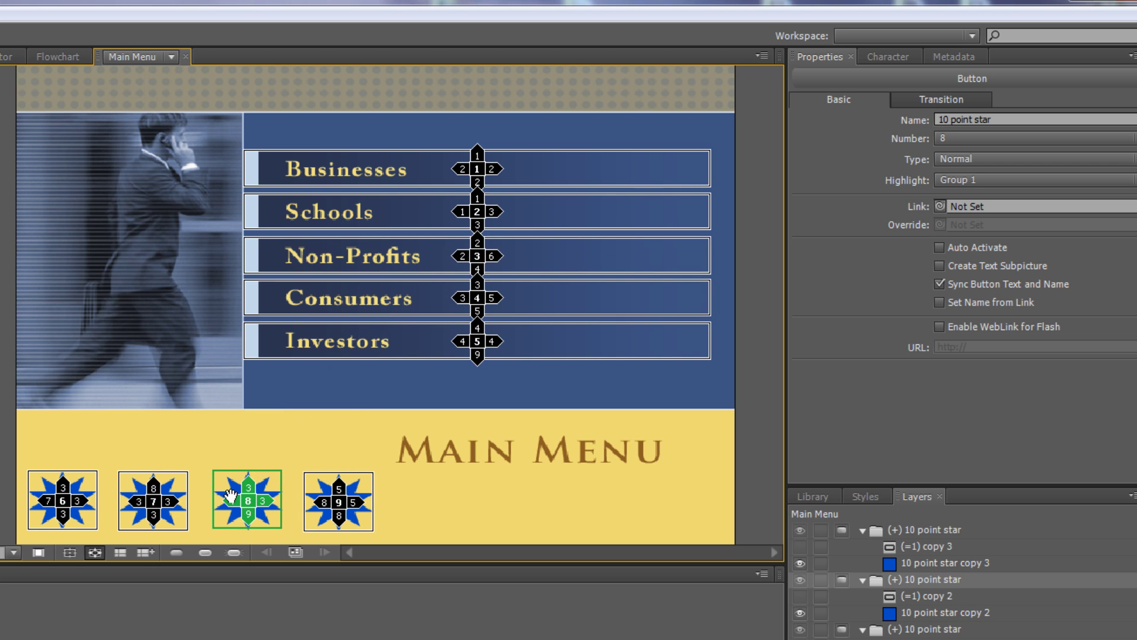
{"action": "left_click_drag", "start_coordinate": [234, 498], "coordinate": [472, 262]}
Point all of the fourth star's directions back at the Non-Profits button.
{"action": "left_click_drag", "start_coordinate": [356, 504], "coordinate": [474, 260]}
{"action": "left_click_drag", "start_coordinate": [338, 485], "coordinate": [461, 259]}
{"action": "left_click_drag", "start_coordinate": [324, 502], "coordinate": [475, 263]}
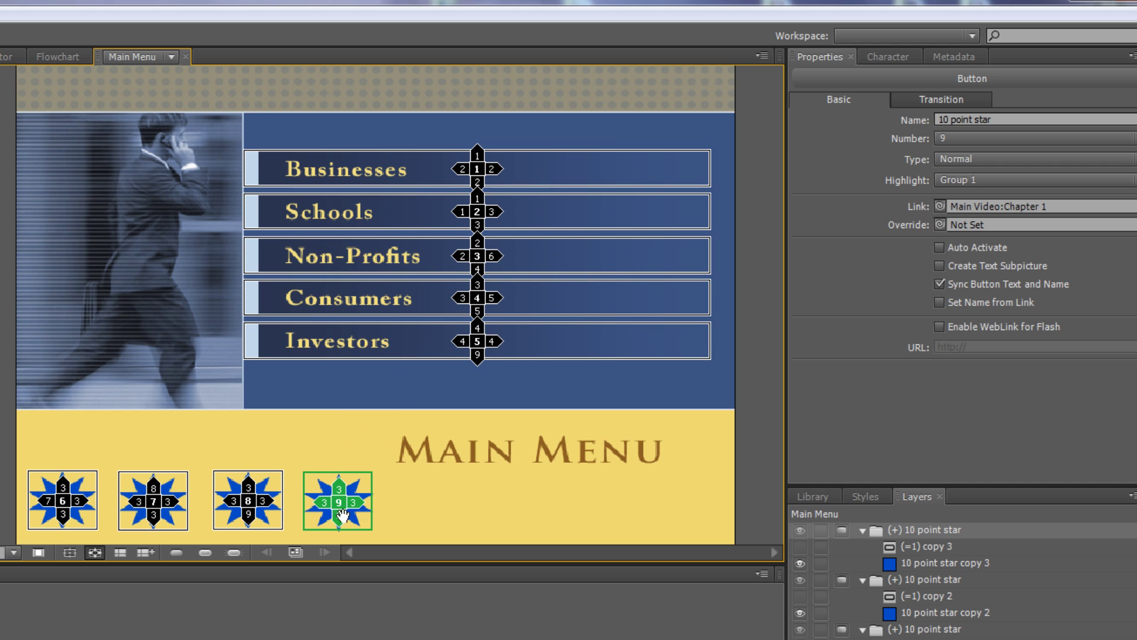
{"action": "left_click_drag", "start_coordinate": [338, 515], "coordinate": [474, 257]}
{"action": "left_click", "coordinate": [514, 501]}
{"action": "right_click", "coordinate": [514, 501]}
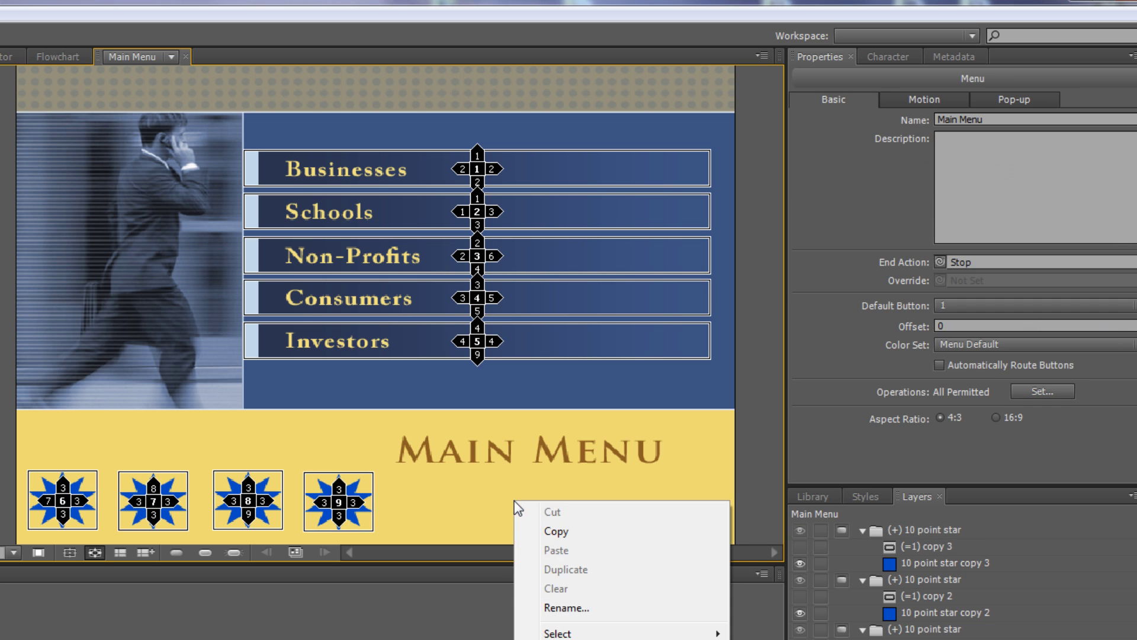
{"action": "key", "text": "ctrl+alt+space"}
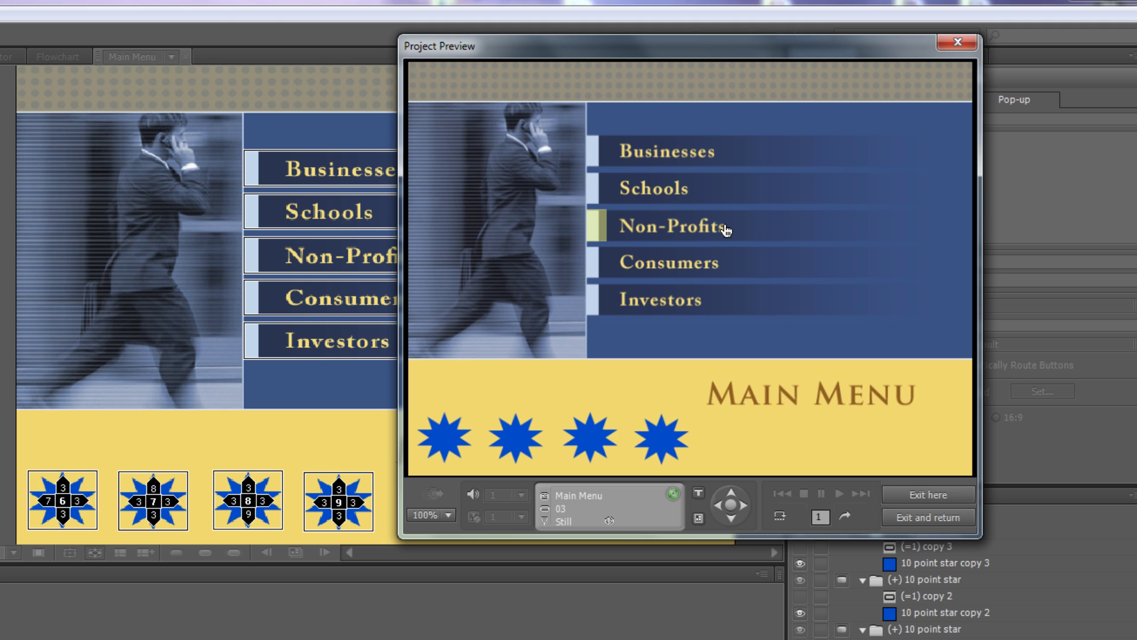
{"action": "left_click", "coordinate": [742, 504]}
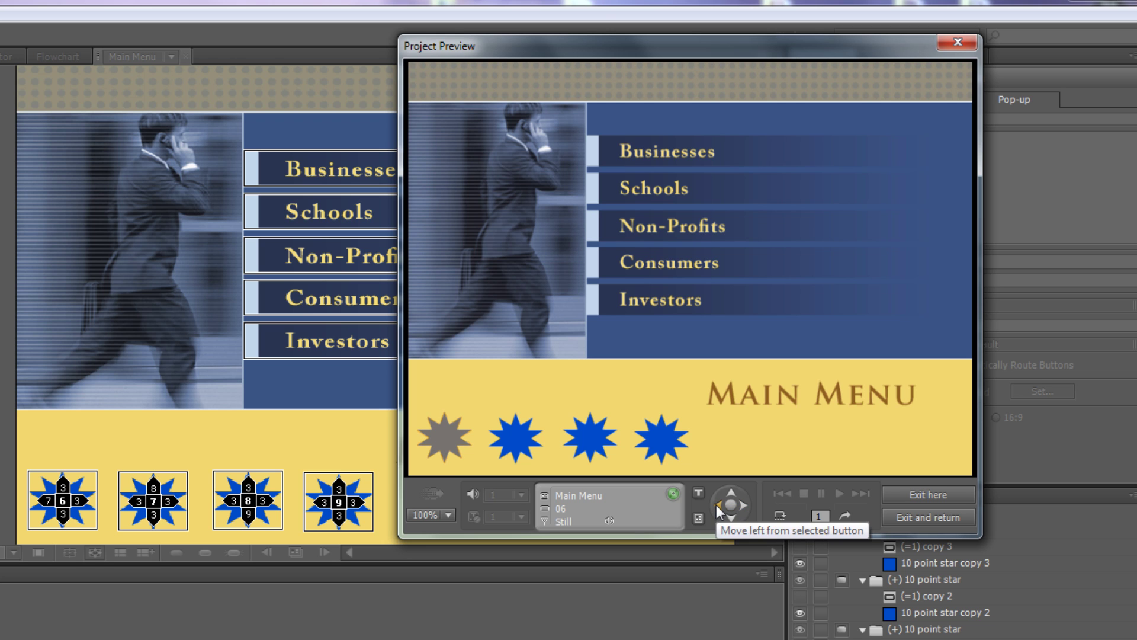
{"action": "left_click", "coordinate": [717, 505]}
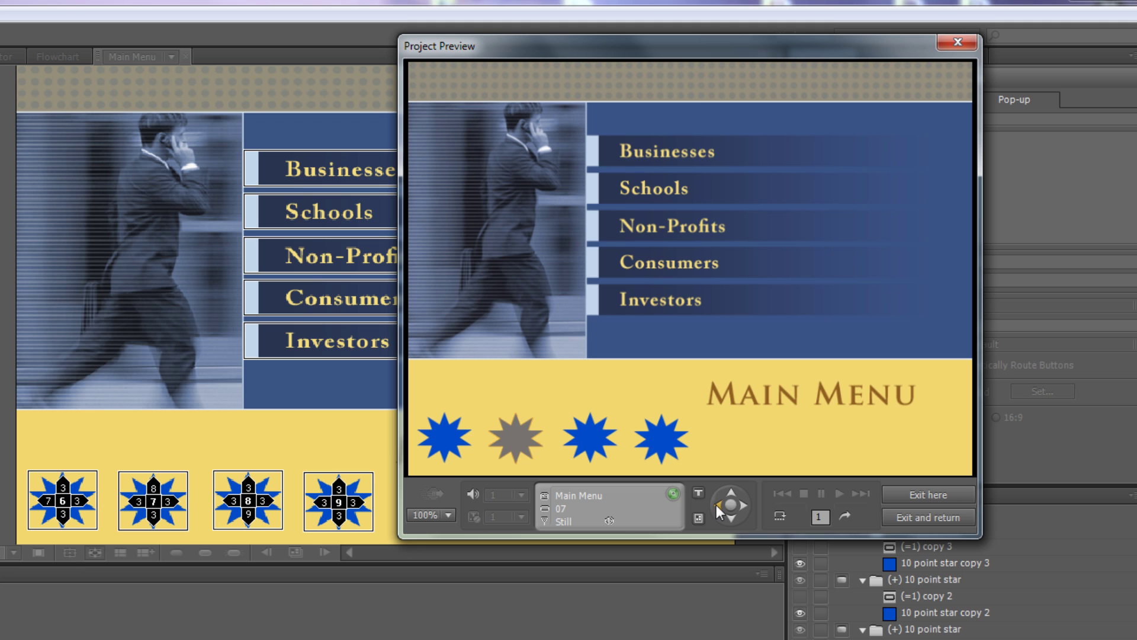
{"action": "left_click", "coordinate": [730, 492]}
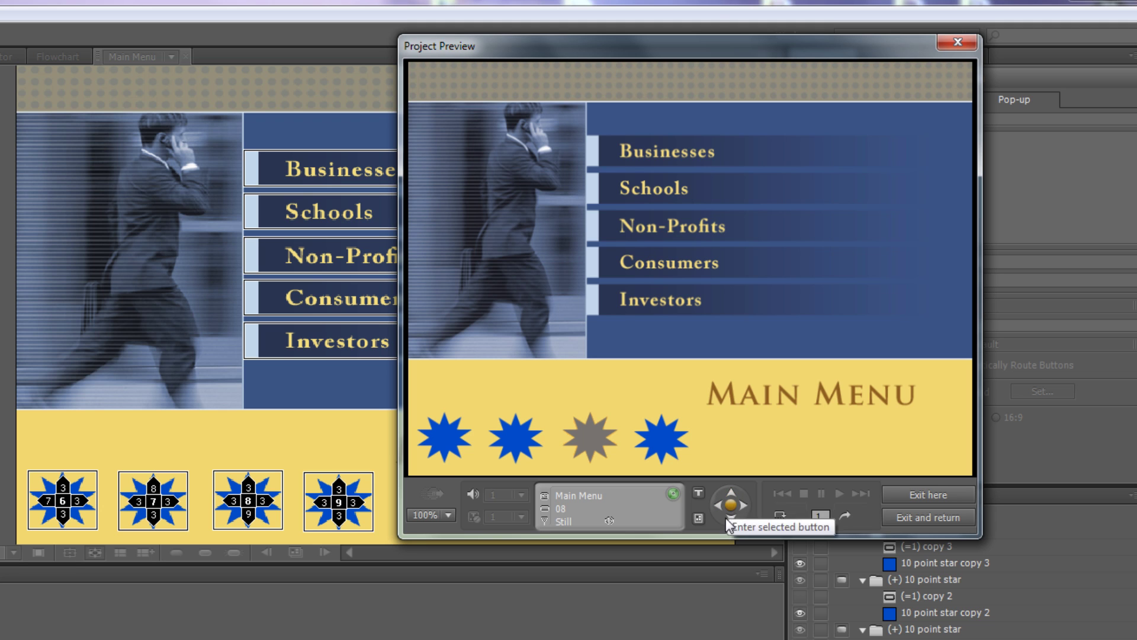
{"action": "left_click", "coordinate": [732, 519]}
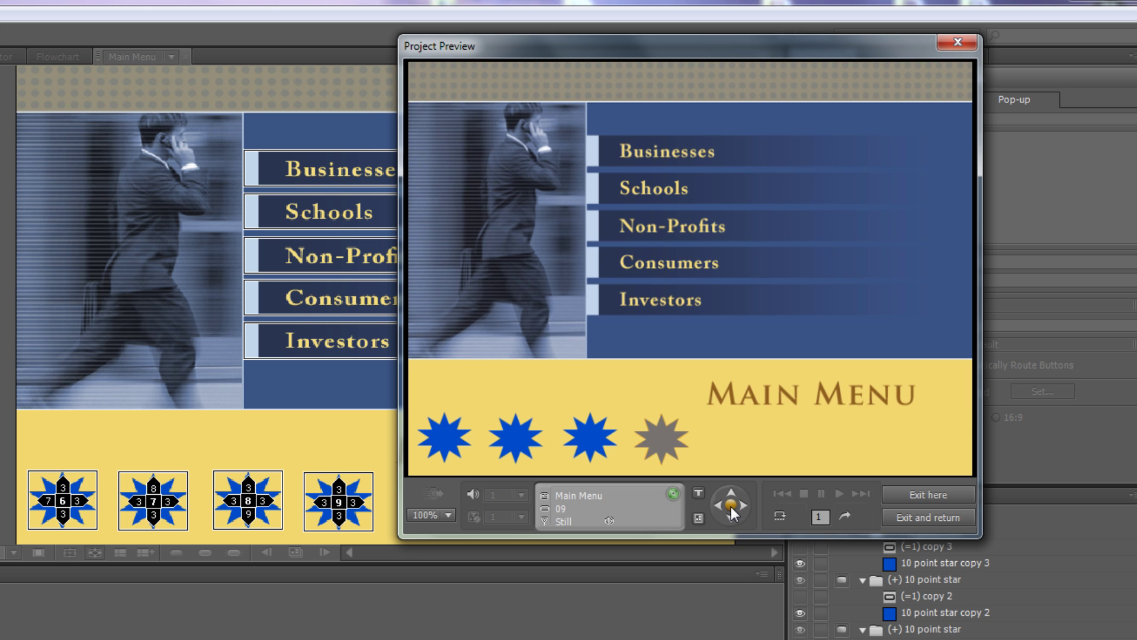
{"action": "left_click", "coordinate": [731, 505]}
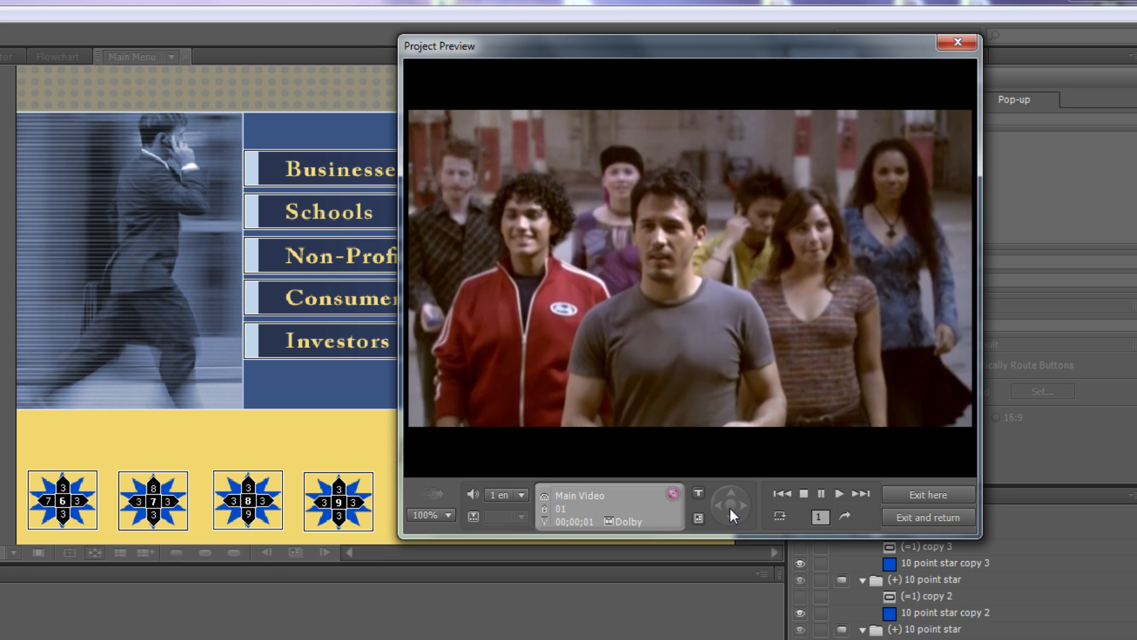
{"action": "left_click", "coordinate": [925, 516]}
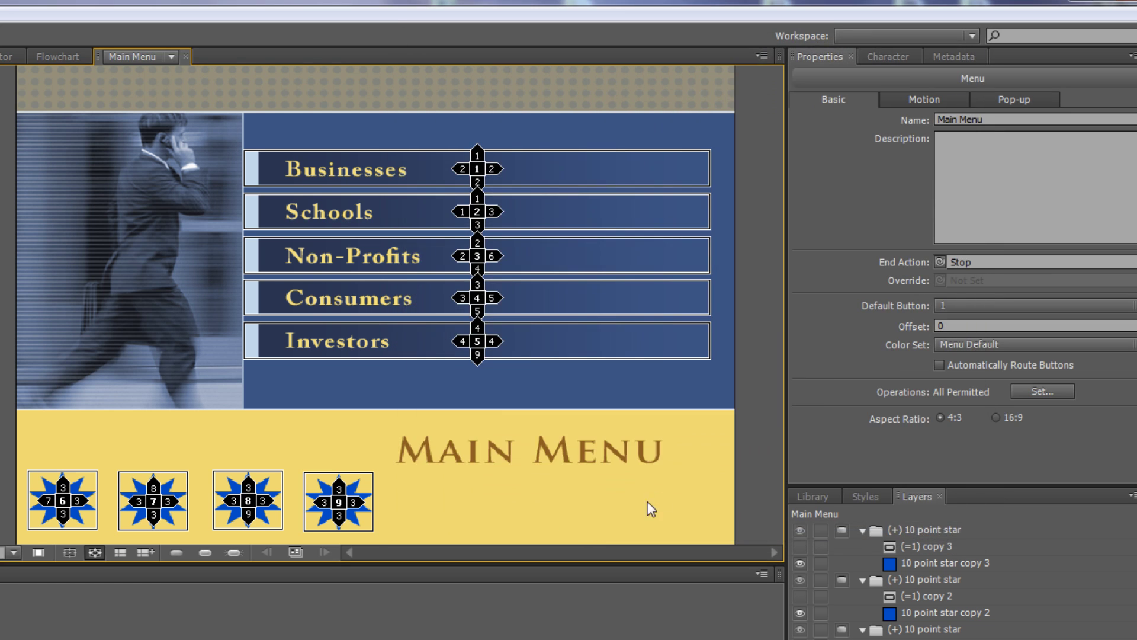
{"action": "right_click", "coordinate": [548, 520]}
{"action": "left_click", "coordinate": [588, 505]}
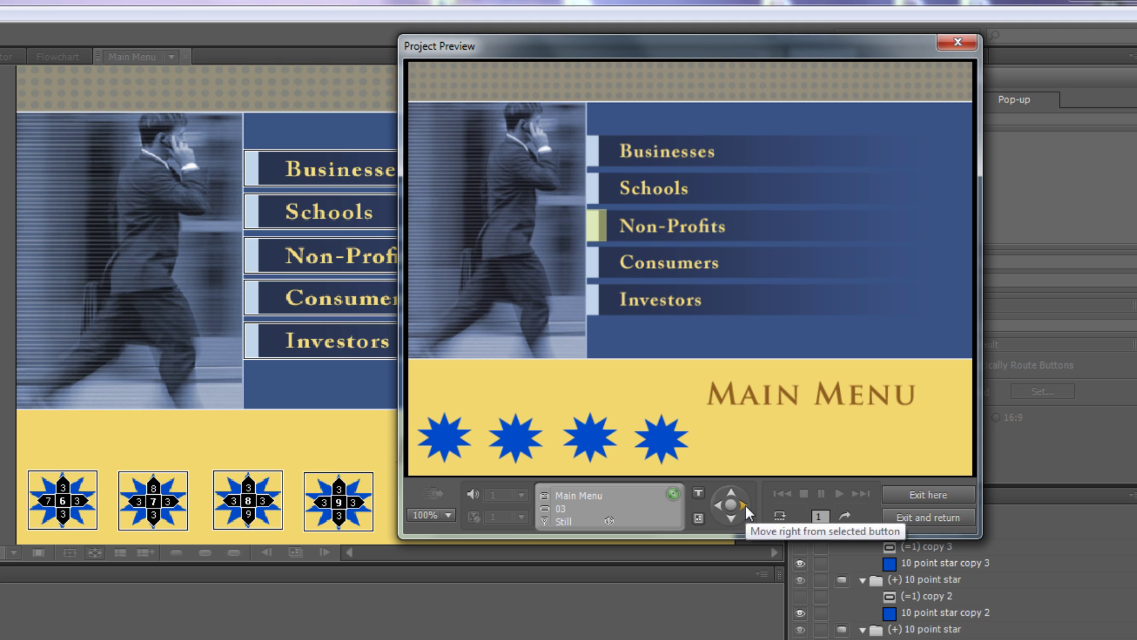
{"action": "left_click", "coordinate": [745, 506]}
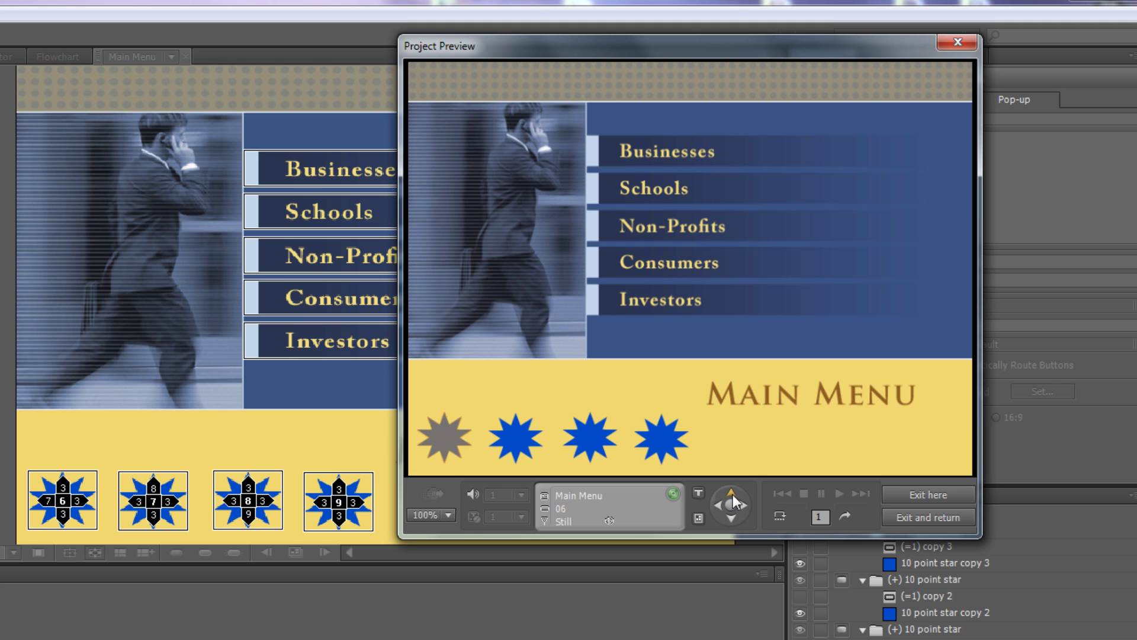
{"action": "left_click", "coordinate": [733, 495]}
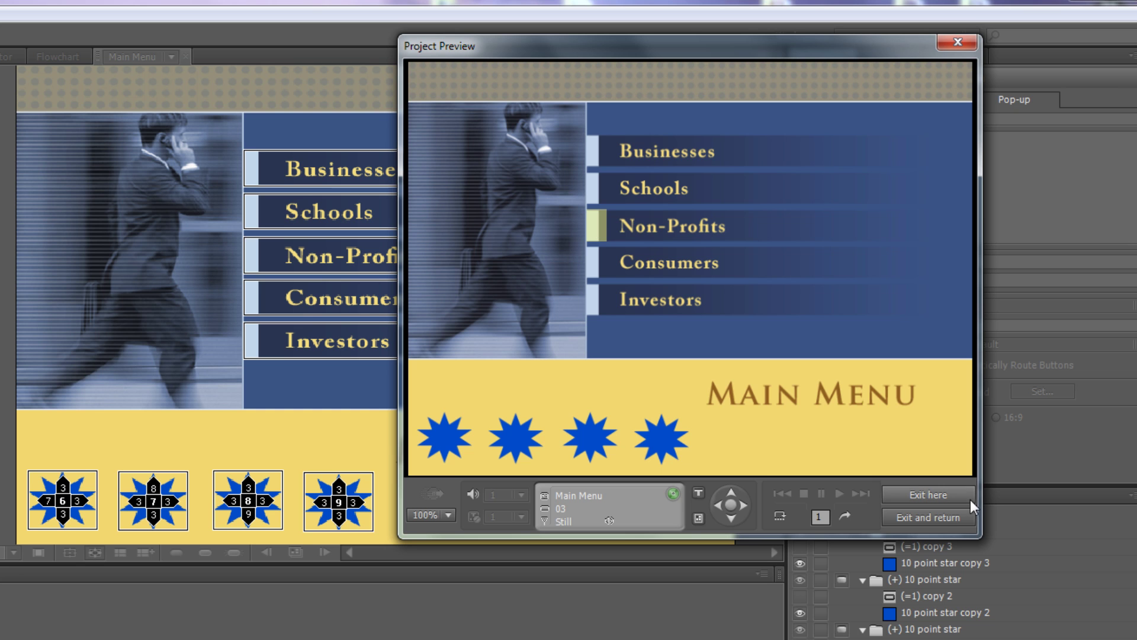
{"action": "left_click", "coordinate": [946, 520]}
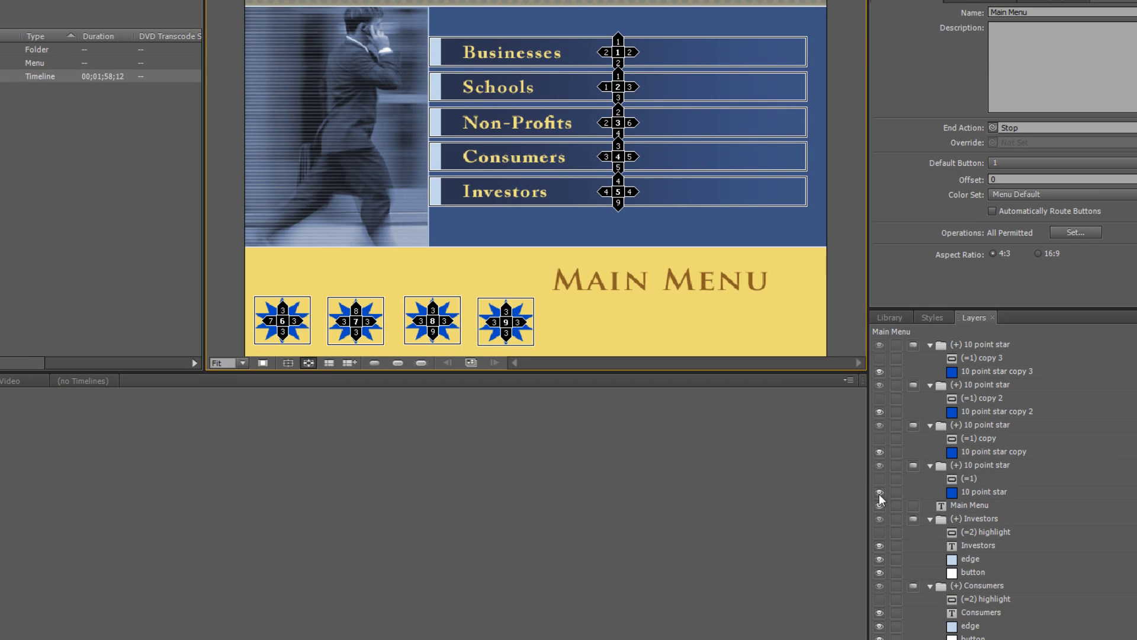
Hide the four 10 point star layers using their eye icons in Layers.
{"action": "left_click", "coordinate": [880, 371]}
{"action": "left_click", "coordinate": [879, 412]}
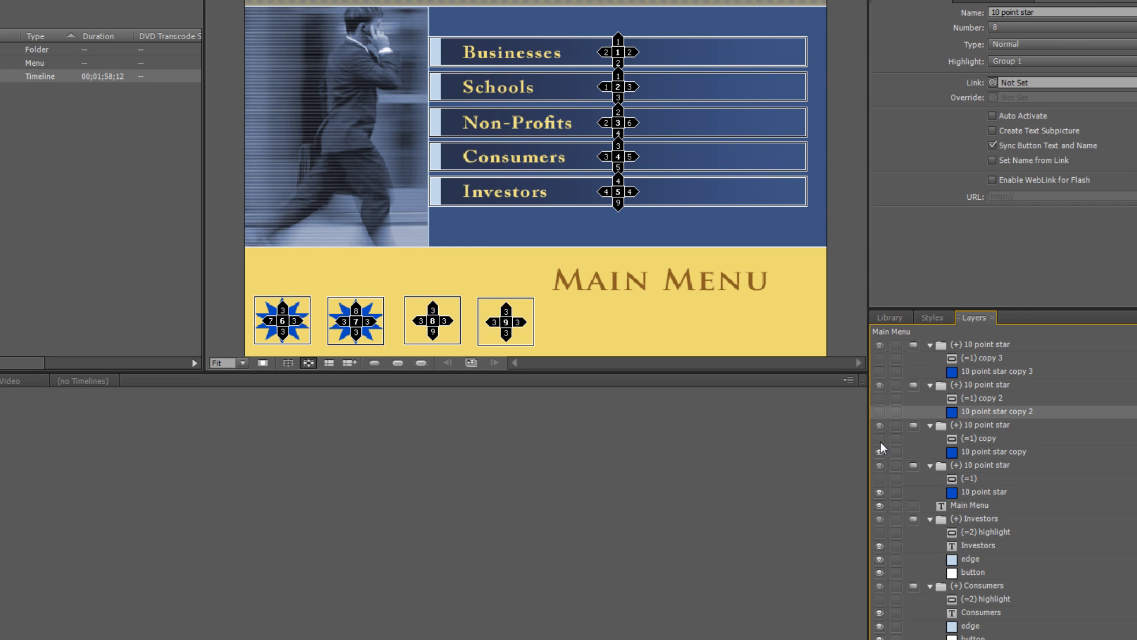
{"action": "left_click", "coordinate": [880, 452]}
{"action": "left_click", "coordinate": [879, 491]}
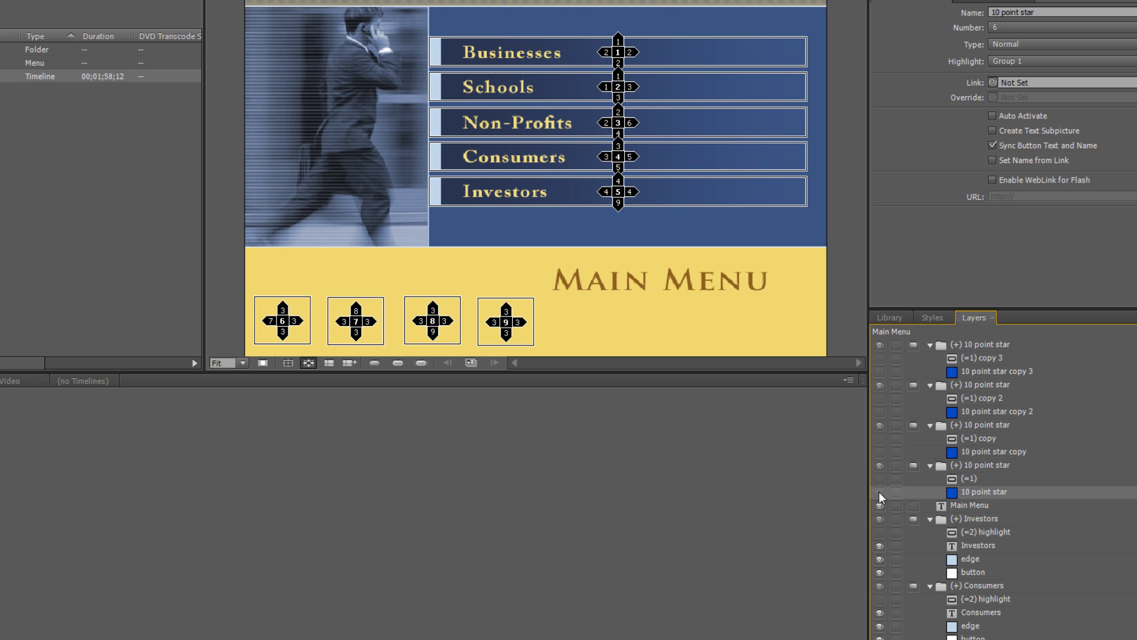
Turn off Button Routing and turn on Show Selected Subpicture Highlight.
{"action": "left_click", "coordinate": [312, 363]}
{"action": "left_click", "coordinate": [290, 196]}
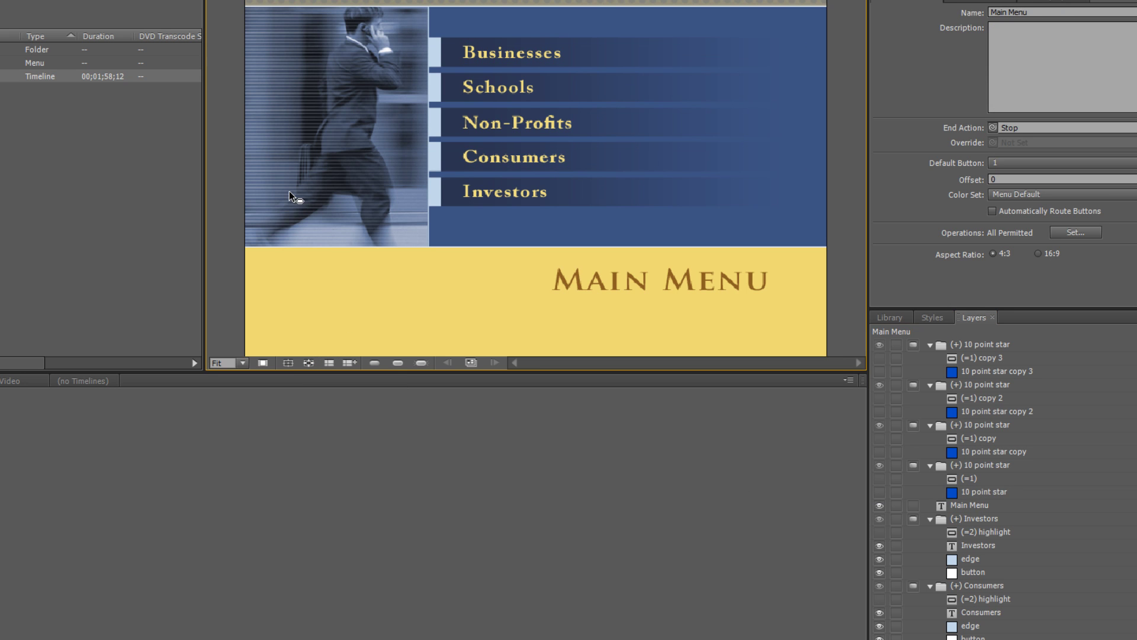
{"action": "left_click", "coordinate": [398, 363]}
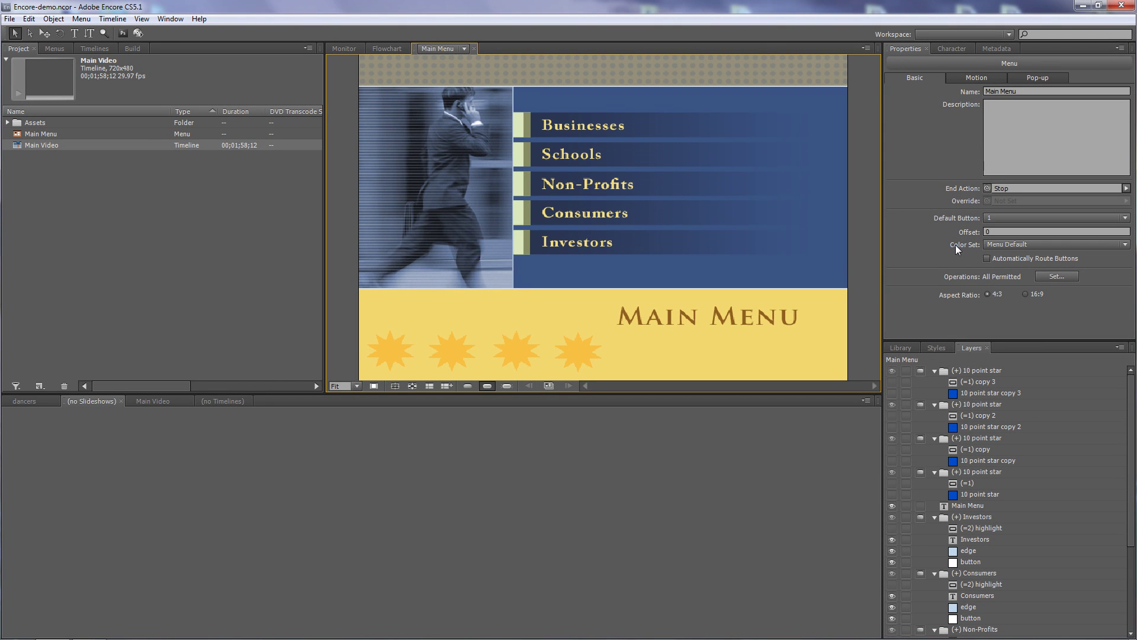
Open and cancel Edit Menu Color Set, then choose Menu Default as the colour set.
{"action": "left_click", "coordinate": [1125, 244]}
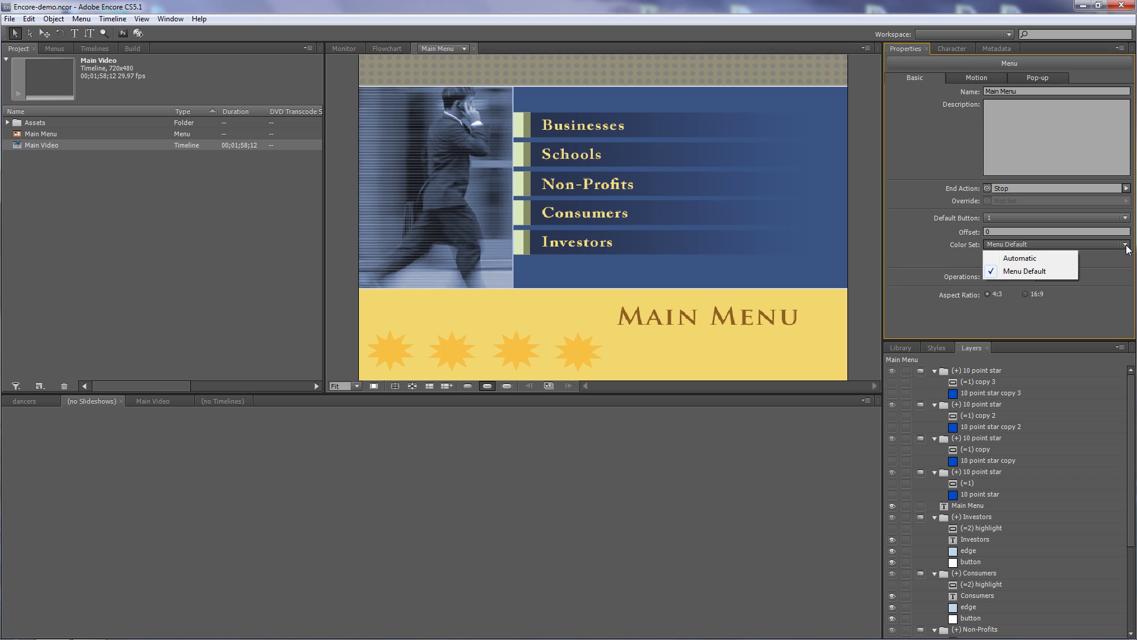
{"action": "left_click", "coordinate": [1014, 258]}
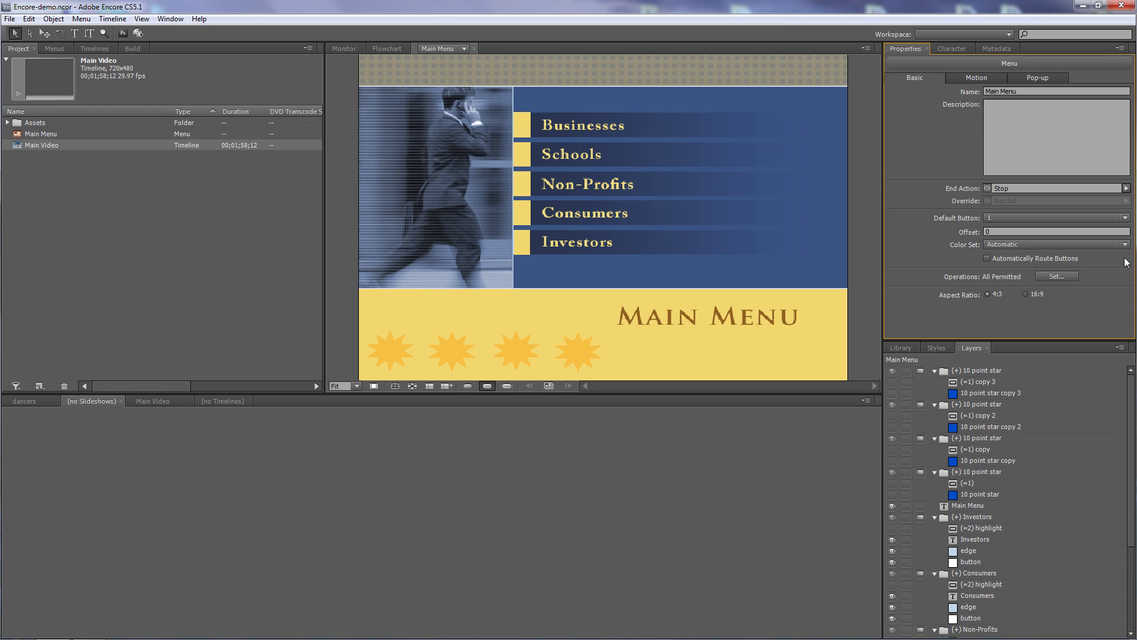
{"action": "left_click", "coordinate": [82, 19]}
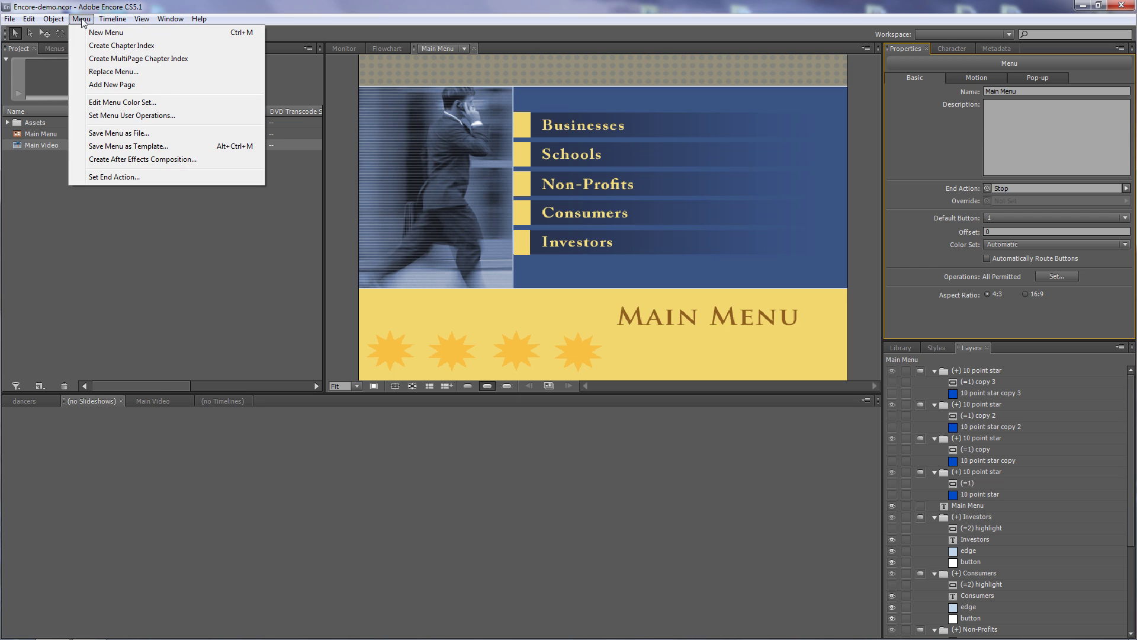
{"action": "left_click", "coordinate": [119, 102]}
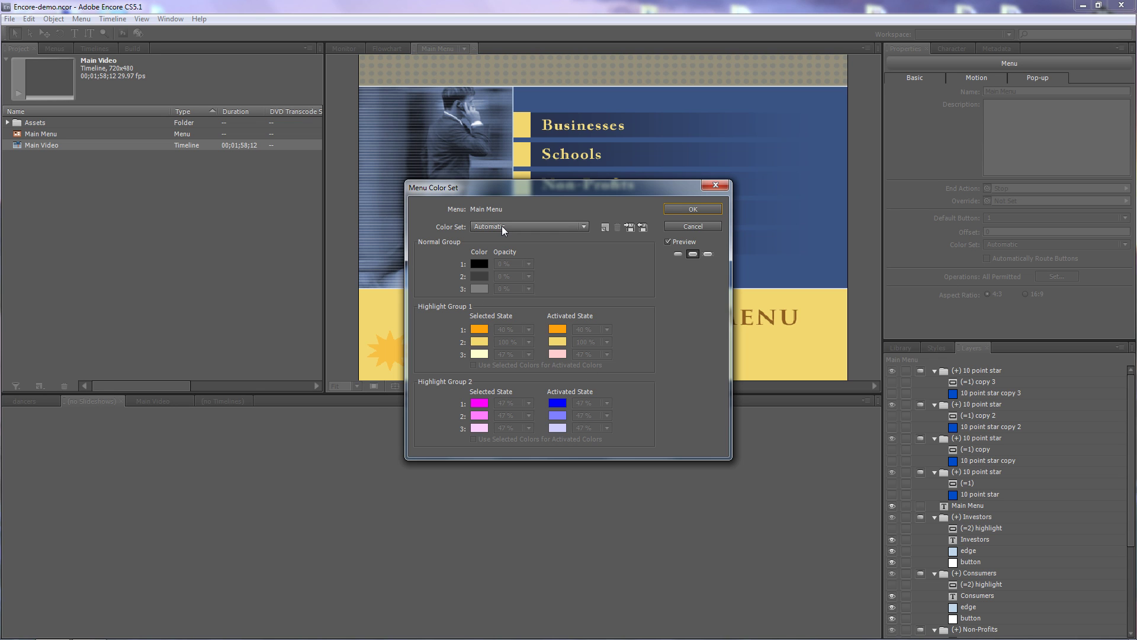
{"action": "left_click", "coordinate": [698, 228]}
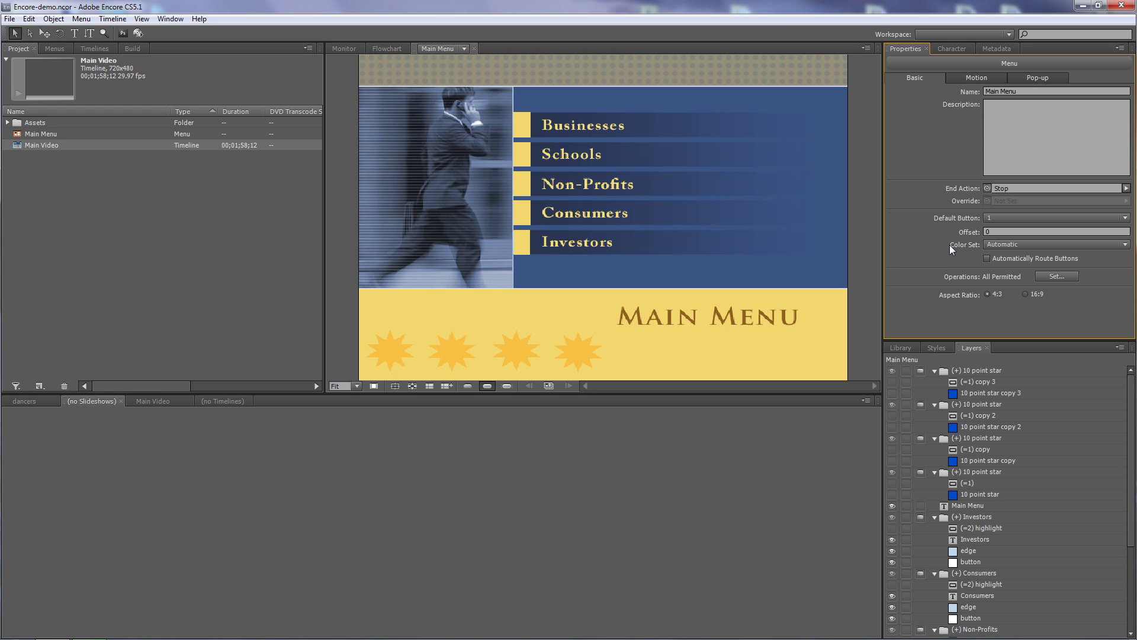
{"action": "left_click", "coordinate": [1124, 245]}
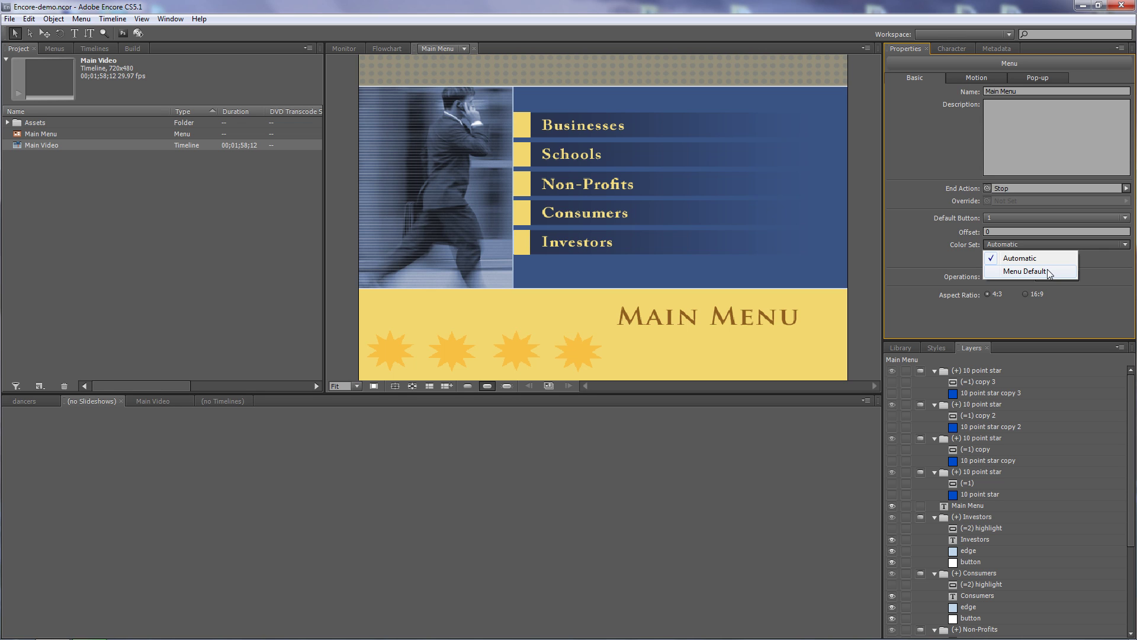
{"action": "left_click", "coordinate": [1047, 272]}
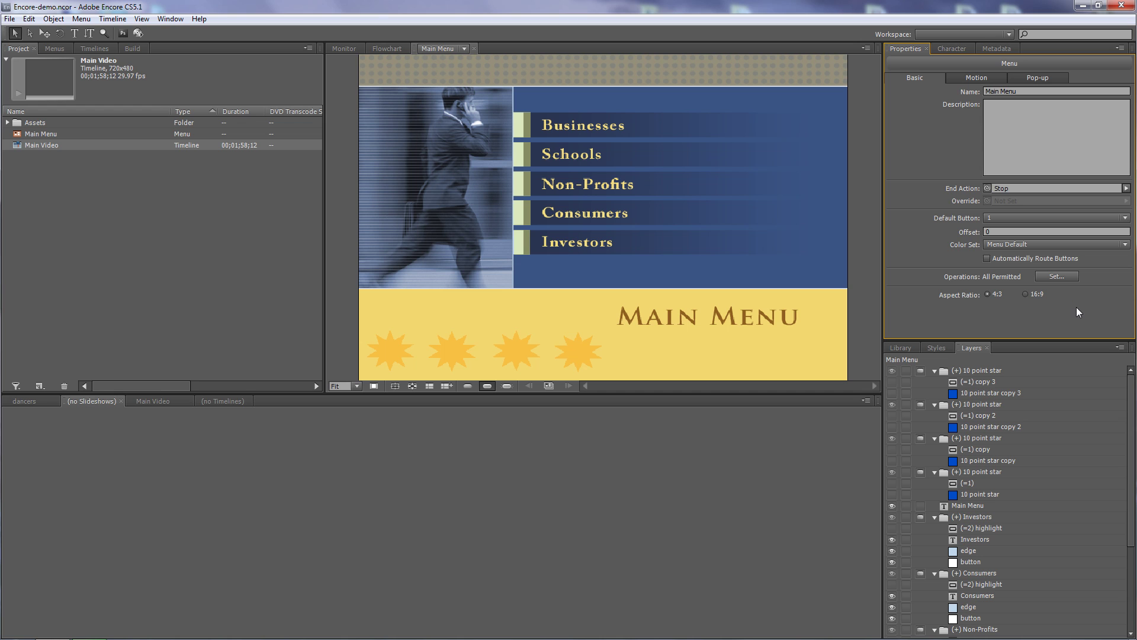
Try highlight Group 2 on the fourth star, then set it back to Group 1.
{"action": "left_click", "coordinate": [805, 353]}
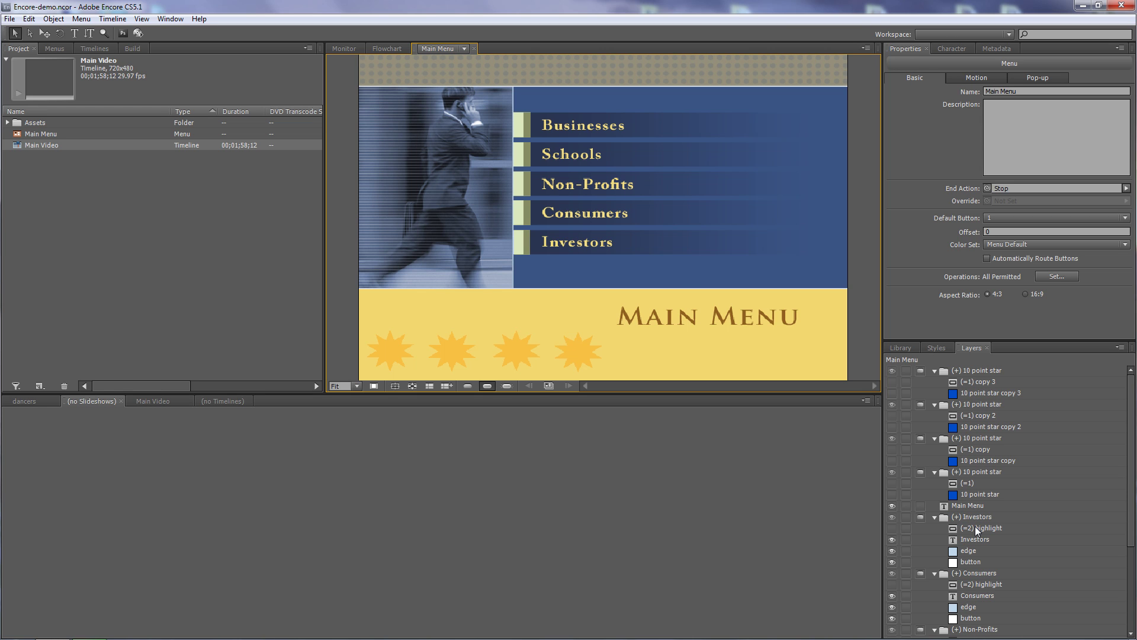
{"action": "left_click", "coordinate": [570, 351]}
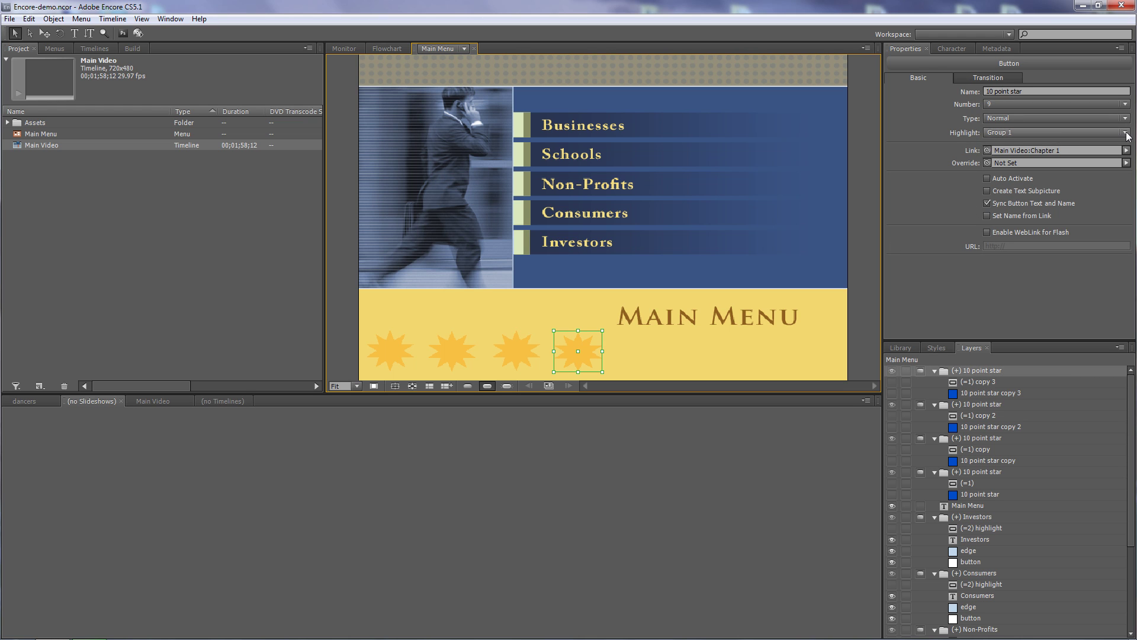
{"action": "left_click", "coordinate": [1013, 133]}
{"action": "left_click", "coordinate": [1026, 160]}
{"action": "left_click", "coordinate": [1021, 133]}
{"action": "left_click", "coordinate": [1017, 147]}
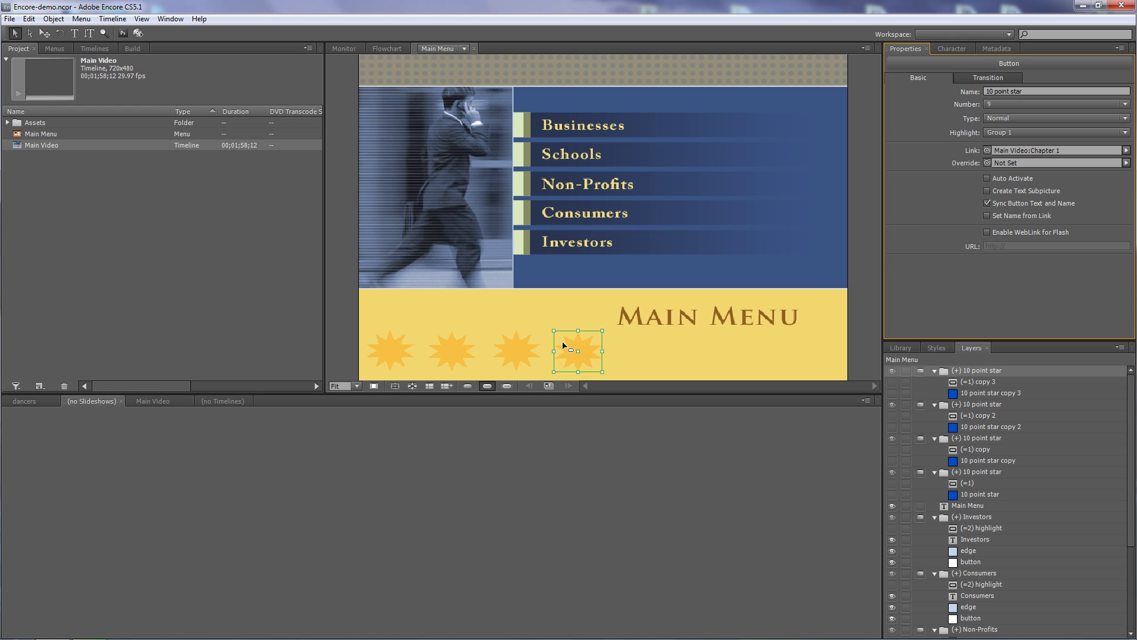
Select all four star buttons, set Highlight to Group 2, and deselect them.
{"action": "left_click_drag", "start_coordinate": [388, 325], "coordinate": [597, 356]}
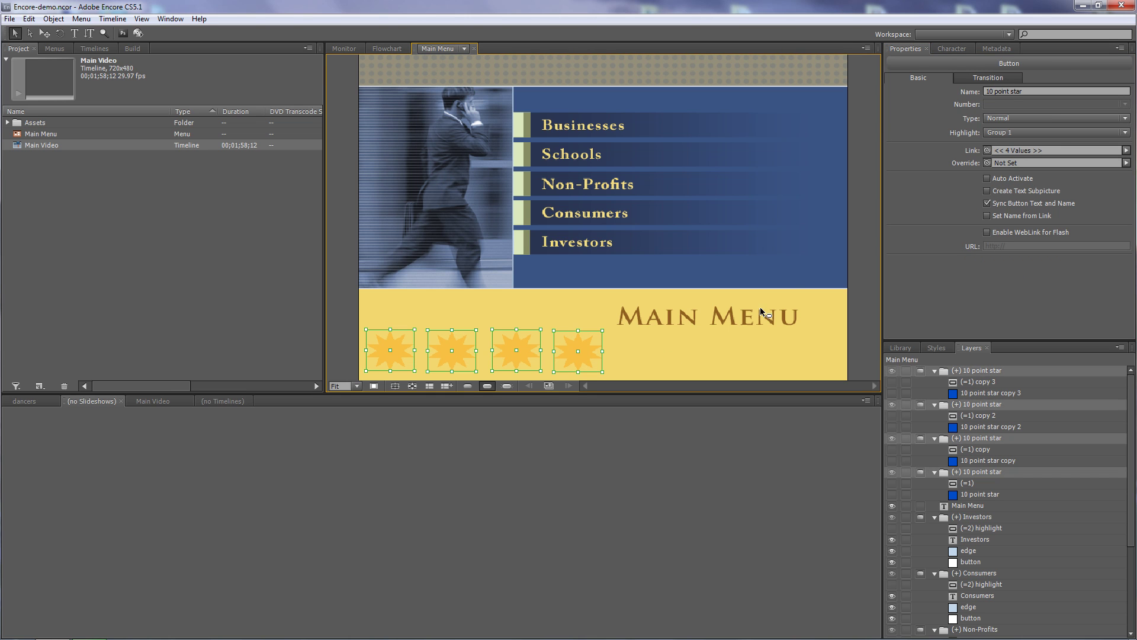
{"action": "left_click", "coordinate": [1126, 133]}
{"action": "left_click", "coordinate": [1014, 159]}
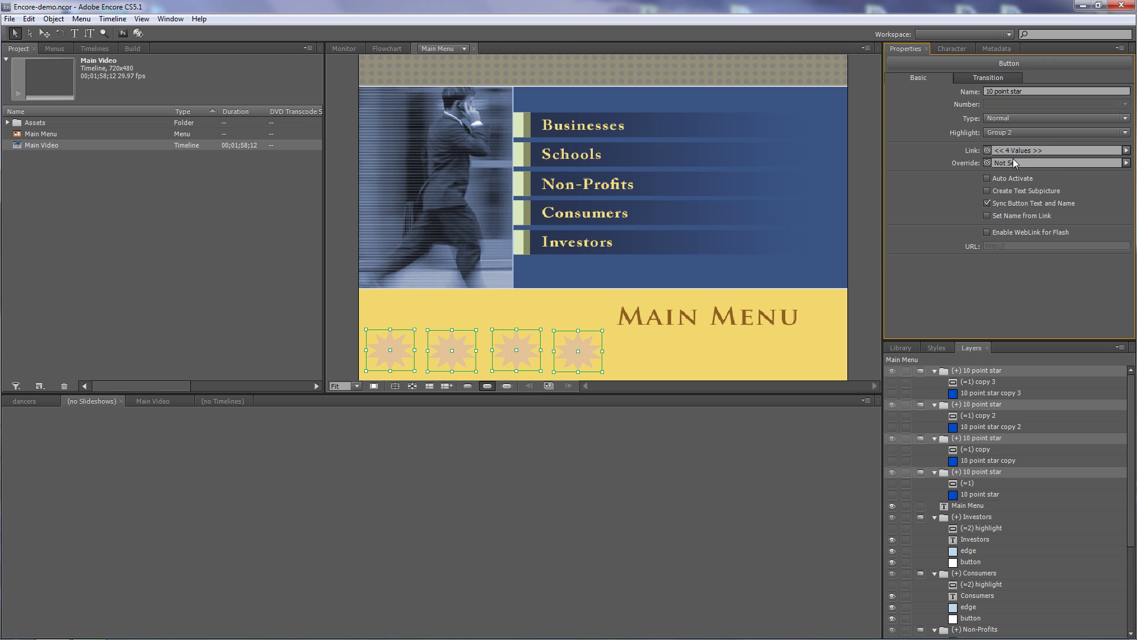
{"action": "left_click", "coordinate": [828, 333]}
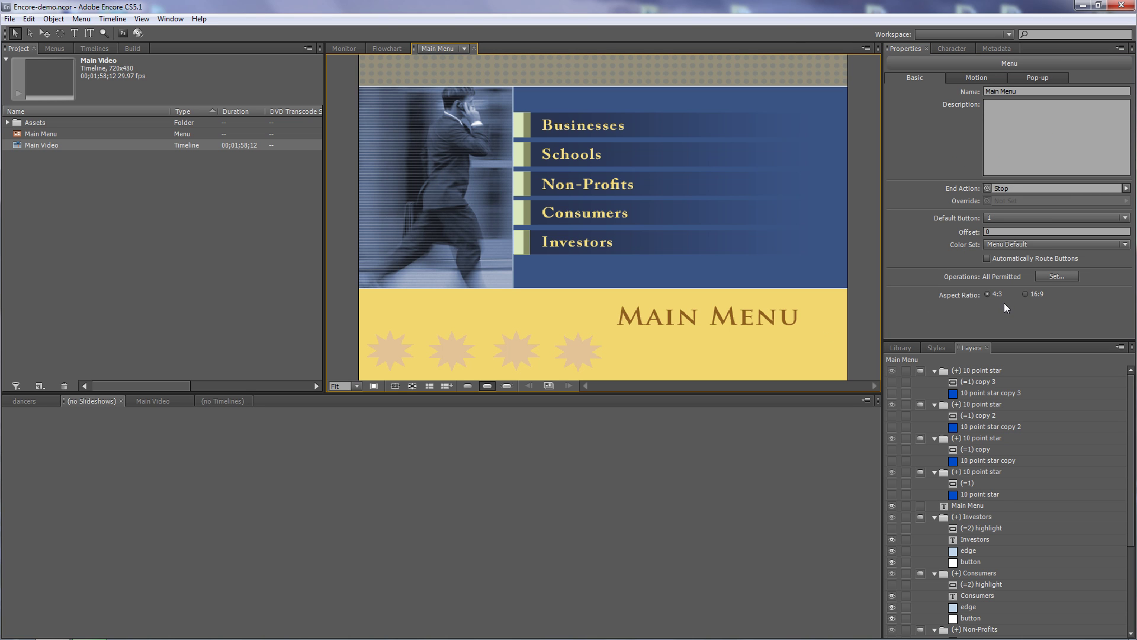
In the Menu Default colour set, set Group 1 colour 2 to 100% opacity.
{"action": "left_click", "coordinate": [83, 20]}
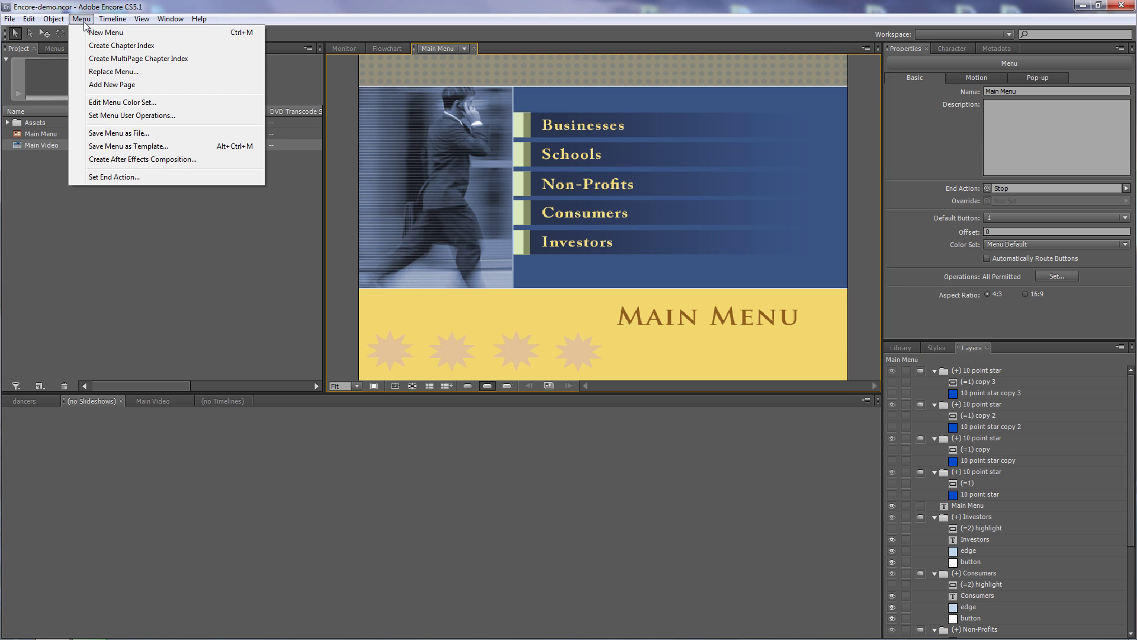
{"action": "left_click", "coordinate": [112, 103]}
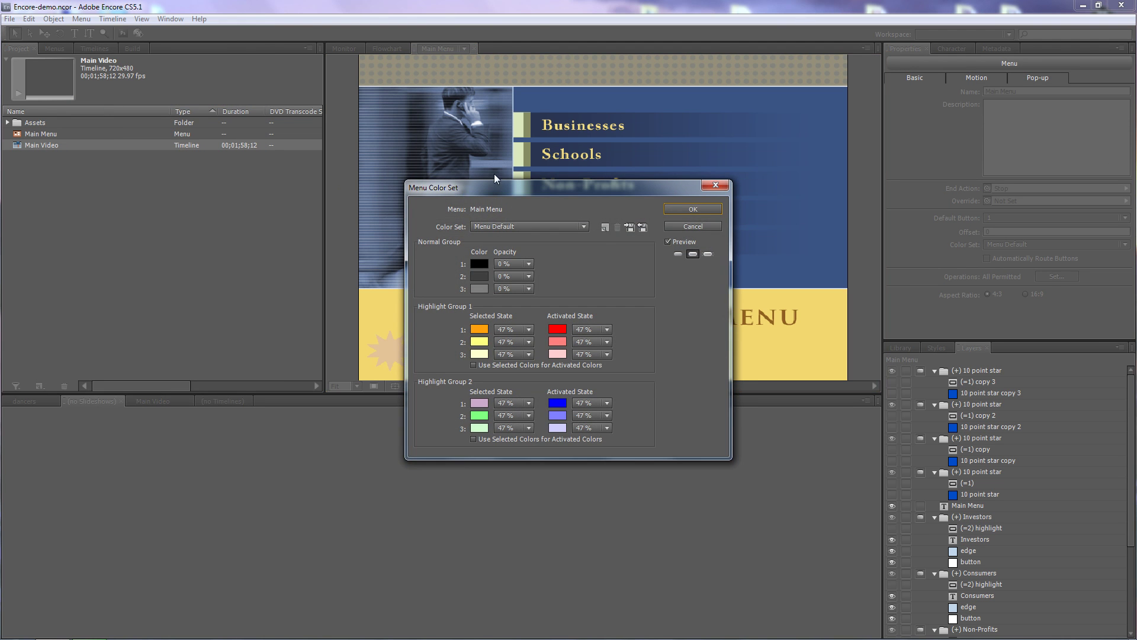
{"action": "left_click_drag", "start_coordinate": [556, 191], "coordinate": [174, 116]}
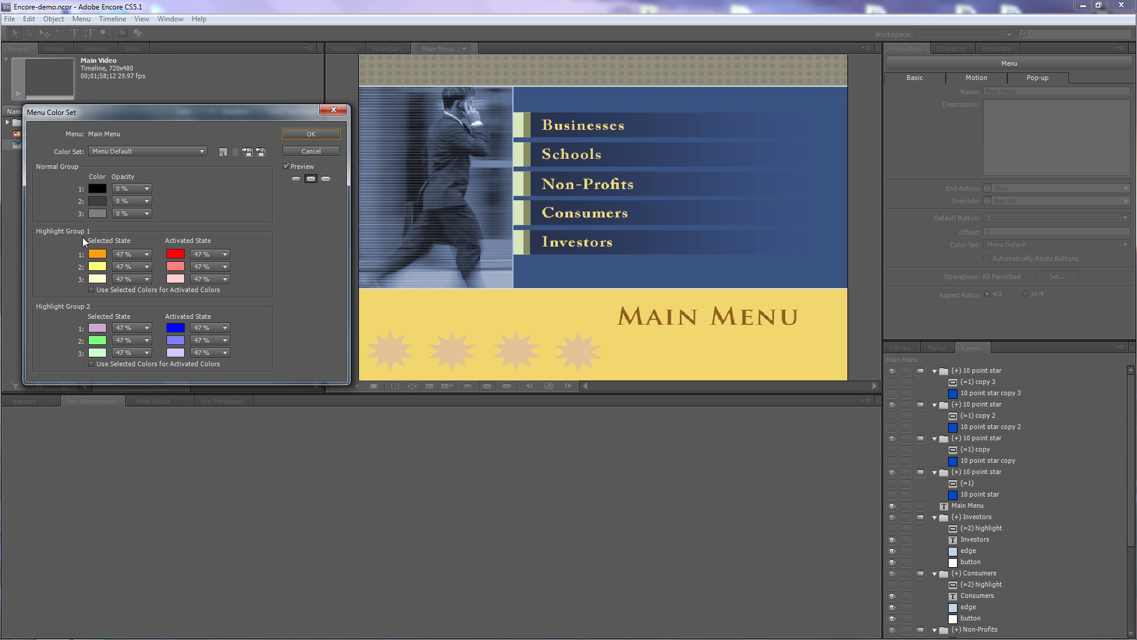
{"action": "left_click", "coordinate": [147, 267]}
{"action": "left_click", "coordinate": [148, 476]}
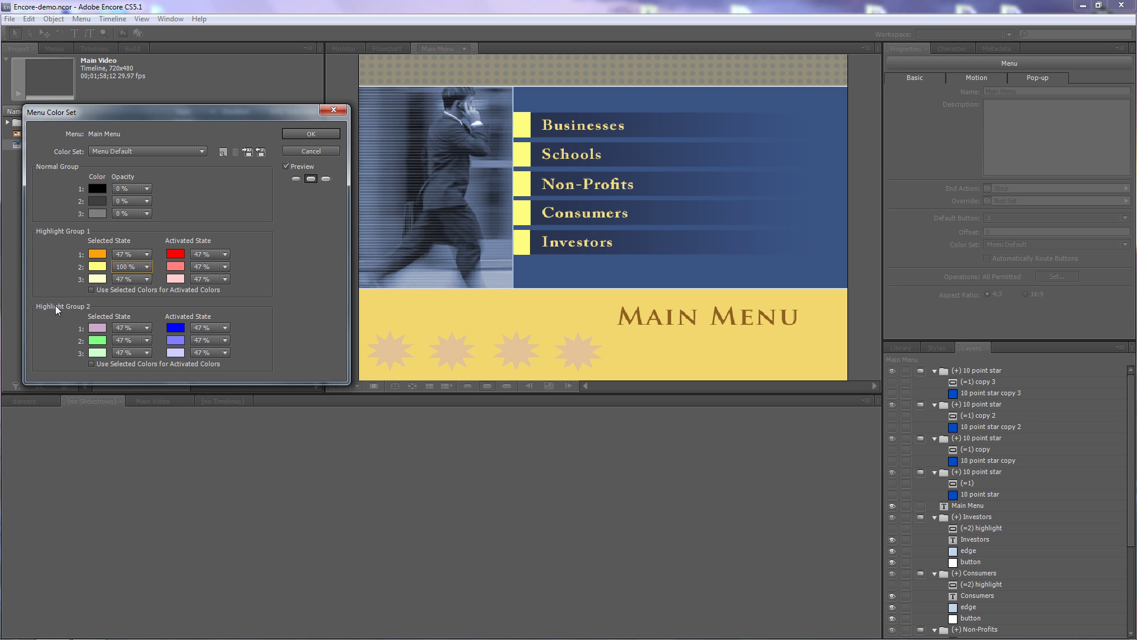
Set Group 2 selected-state colour 1 to 0% opacity.
{"action": "left_click", "coordinate": [144, 329]}
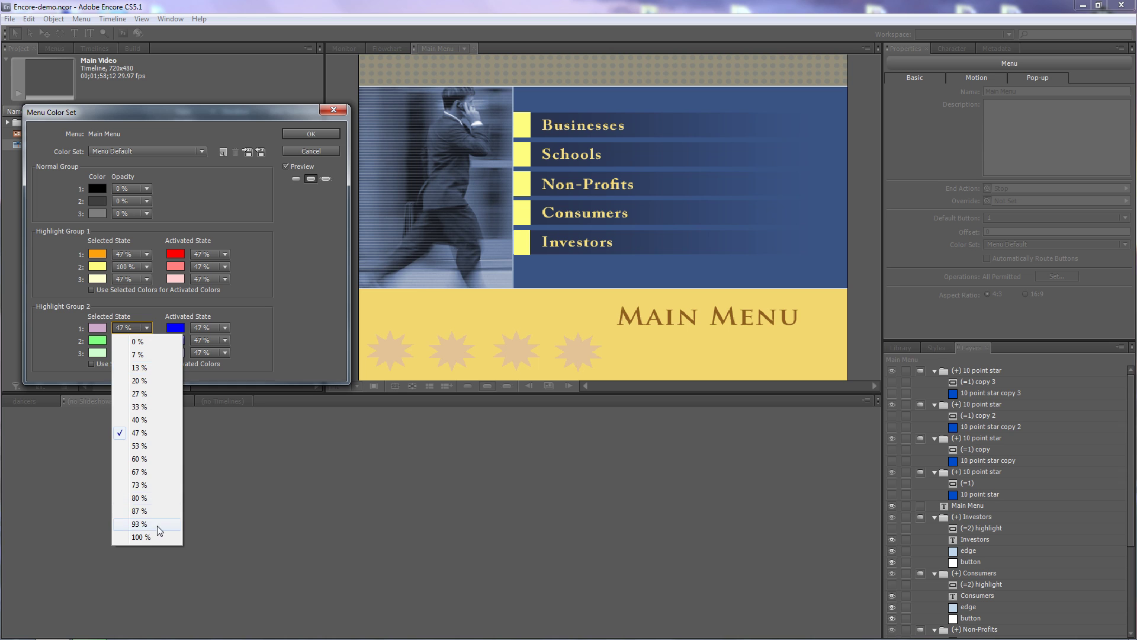
{"action": "left_click", "coordinate": [147, 538]}
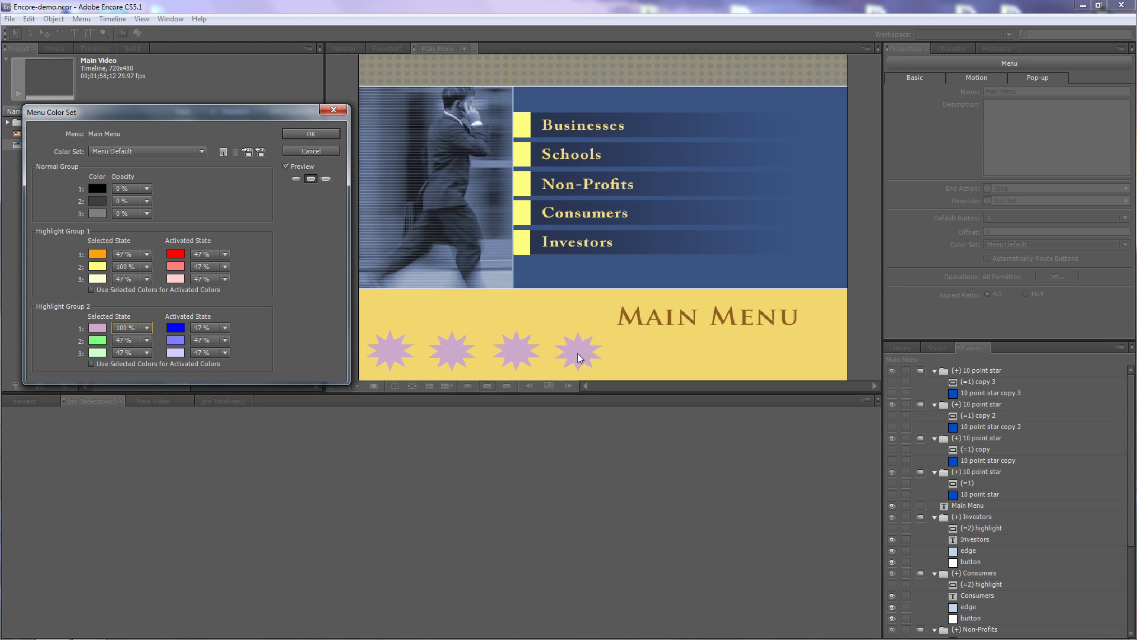
{"action": "left_click", "coordinate": [147, 330]}
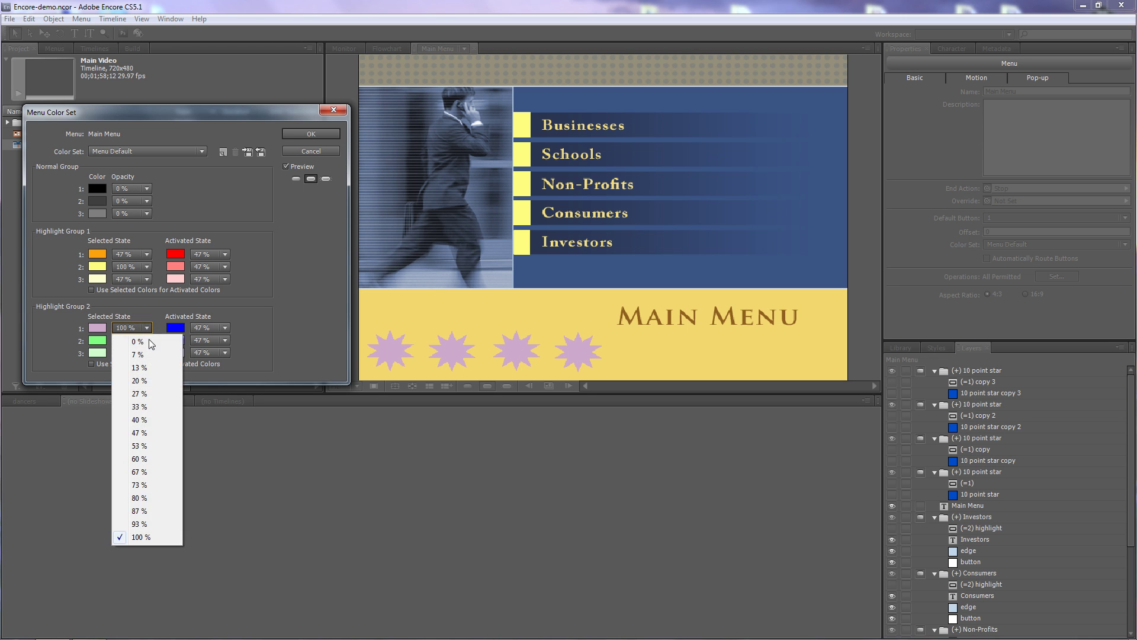
{"action": "left_click", "coordinate": [147, 341]}
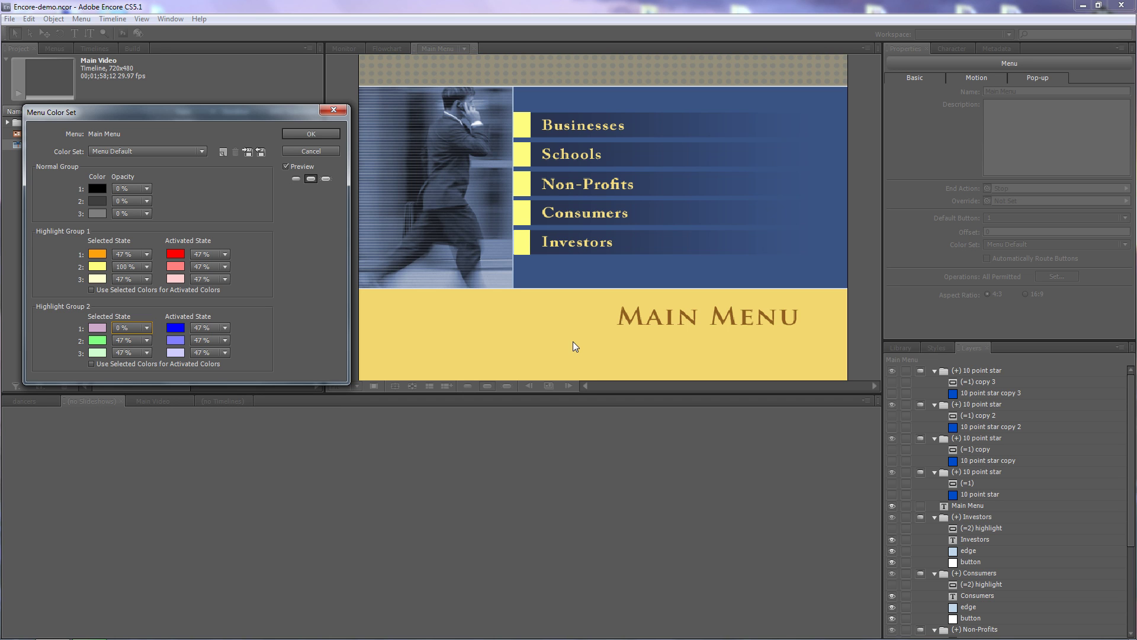
Set Group 2 activated-state colour 1 to 0% opacity and apply the colour set.
{"action": "left_click", "coordinate": [326, 179]}
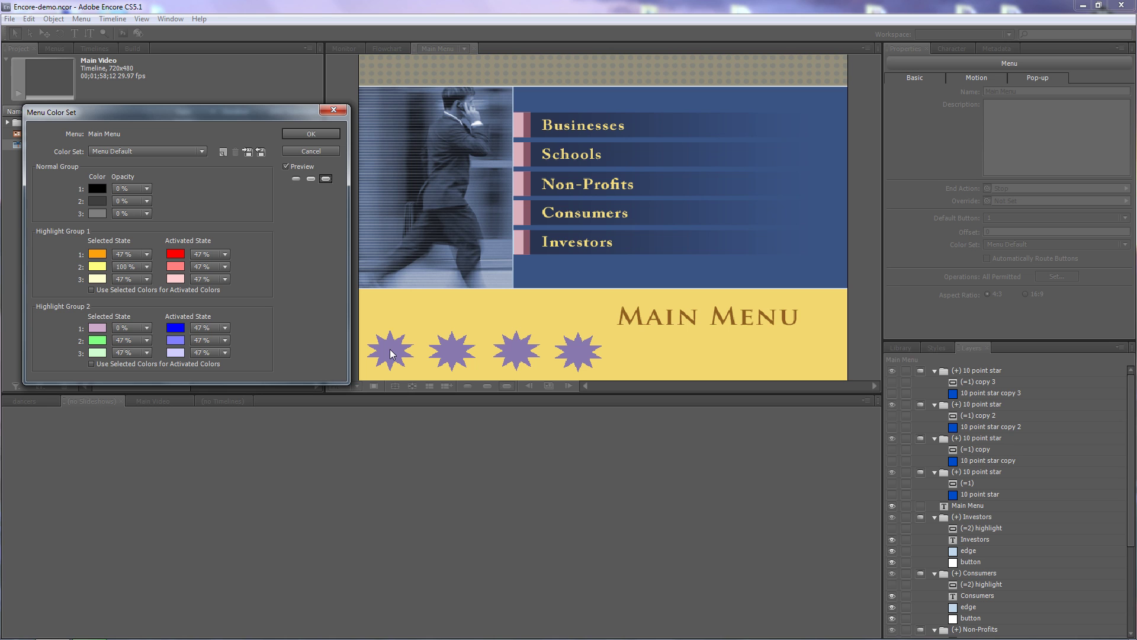
{"action": "left_click", "coordinate": [226, 331]}
{"action": "left_click", "coordinate": [225, 339]}
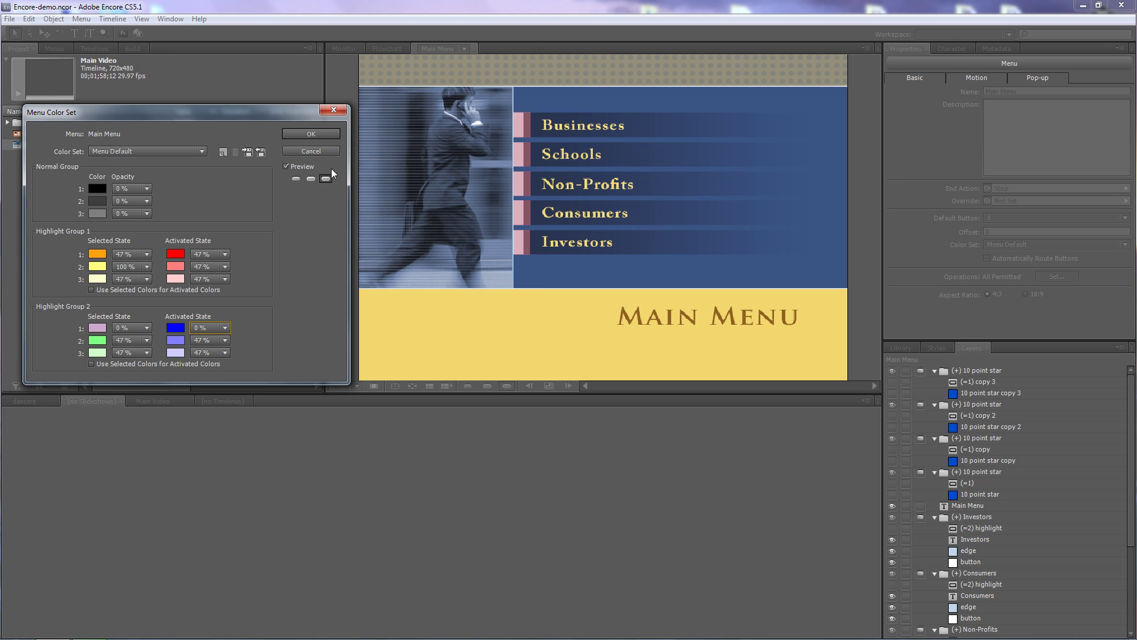
{"action": "left_click", "coordinate": [318, 133]}
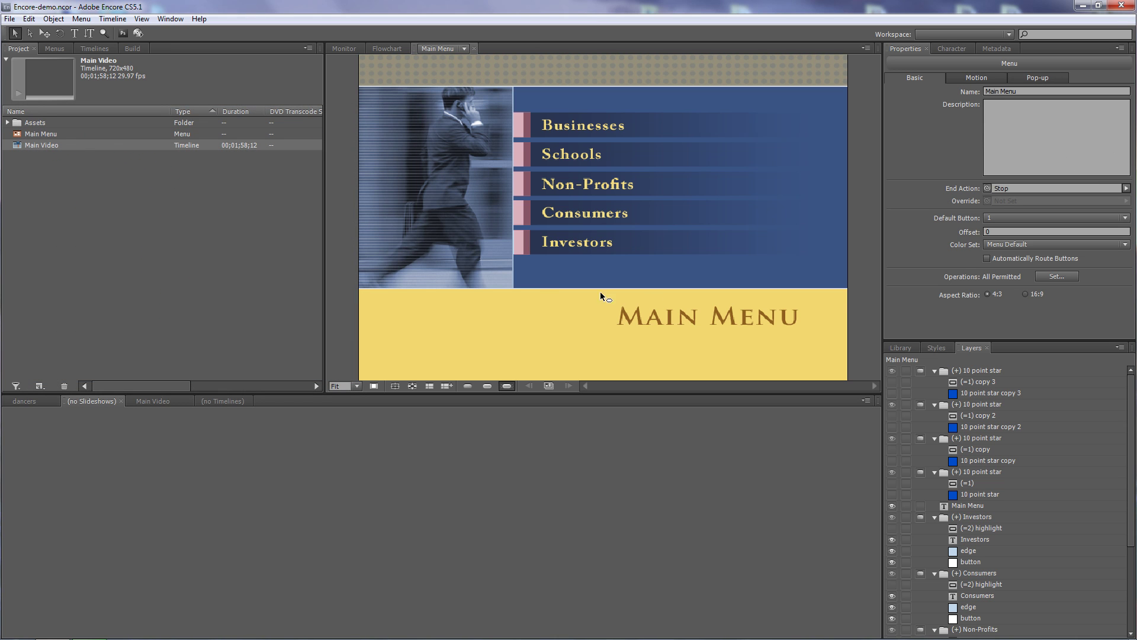
Show button routing numbers and switch the fourth star button back to highlight Group 1.
{"action": "left_click", "coordinate": [411, 386]}
{"action": "left_click", "coordinate": [593, 347]}
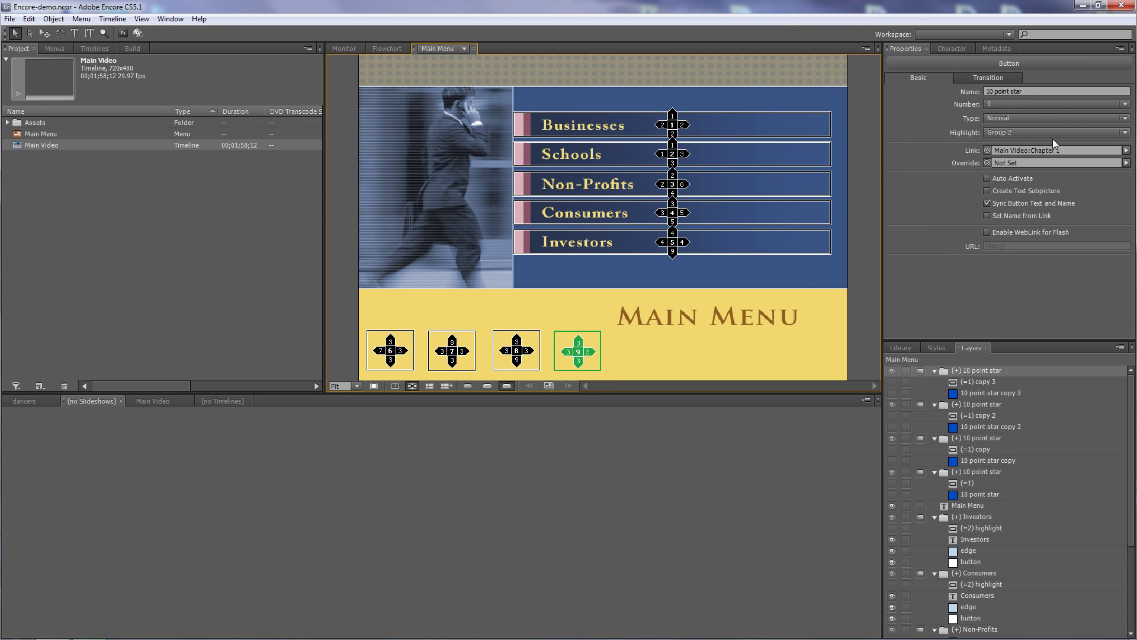
{"action": "left_click", "coordinate": [1125, 133]}
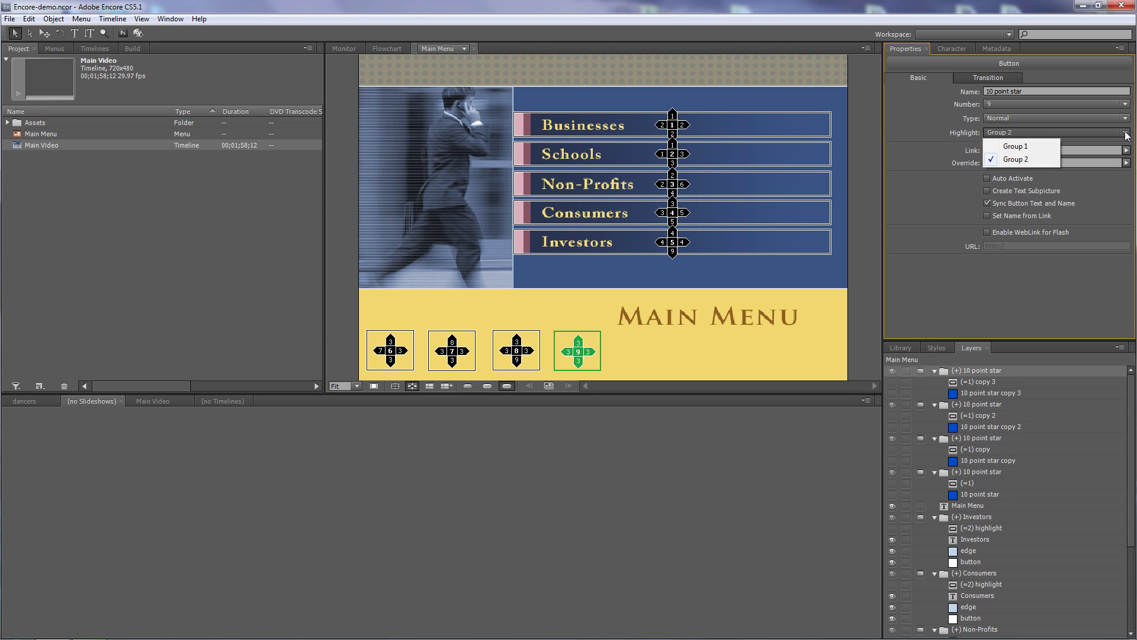
{"action": "left_click", "coordinate": [1015, 148]}
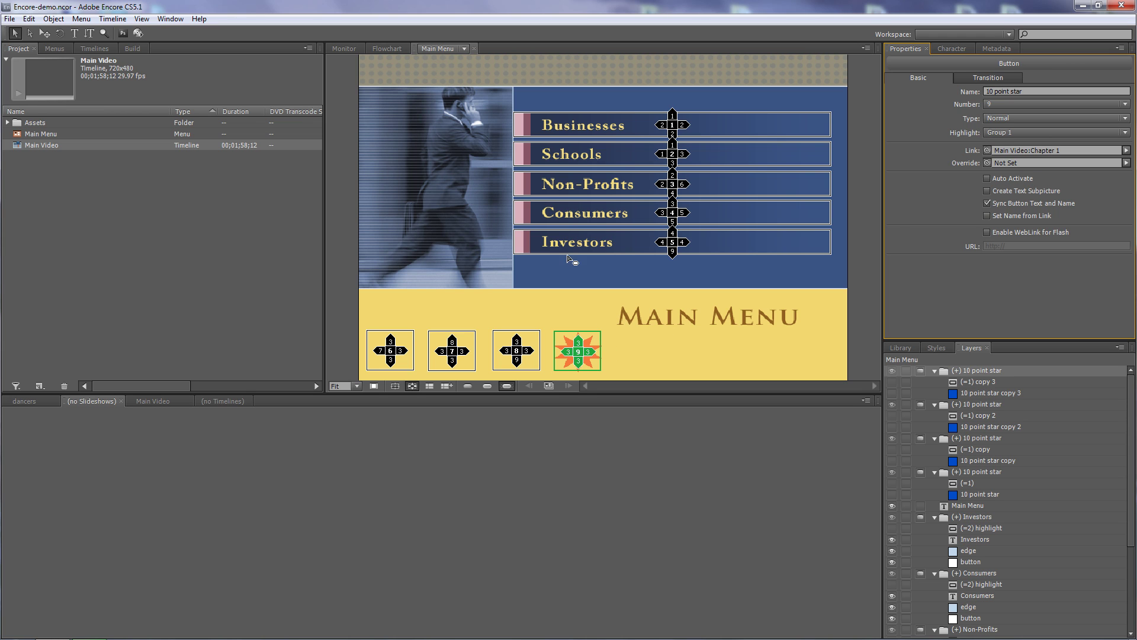
{"action": "left_click", "coordinate": [81, 19]}
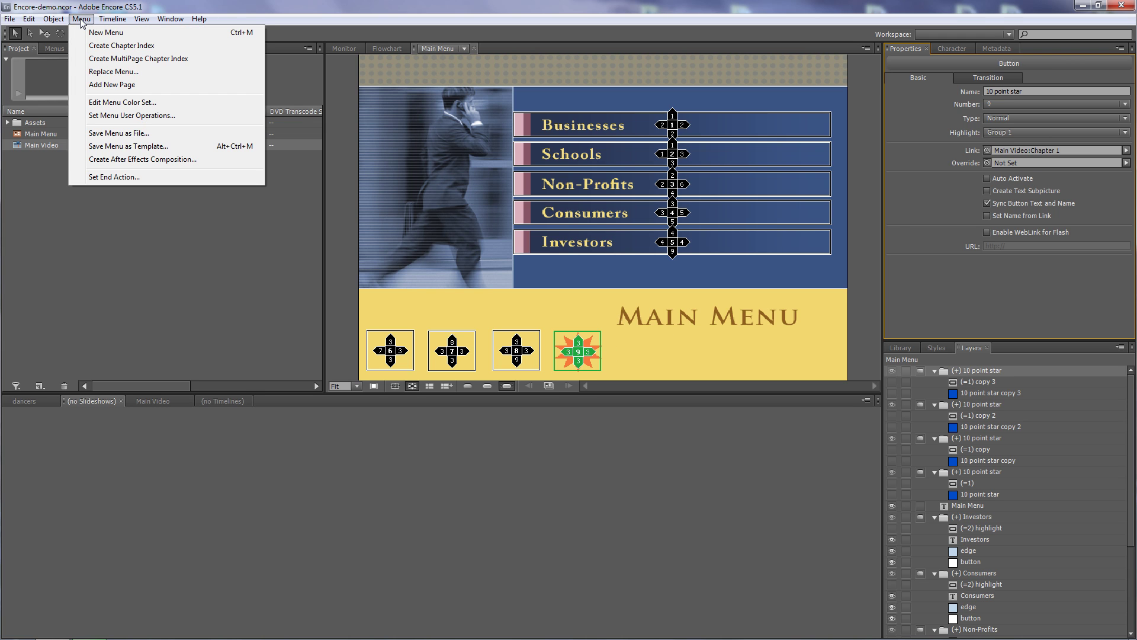
In Menu Default's colour set, set Group 1 activated colour 1 to 100% opacity.
{"action": "left_click", "coordinate": [112, 101]}
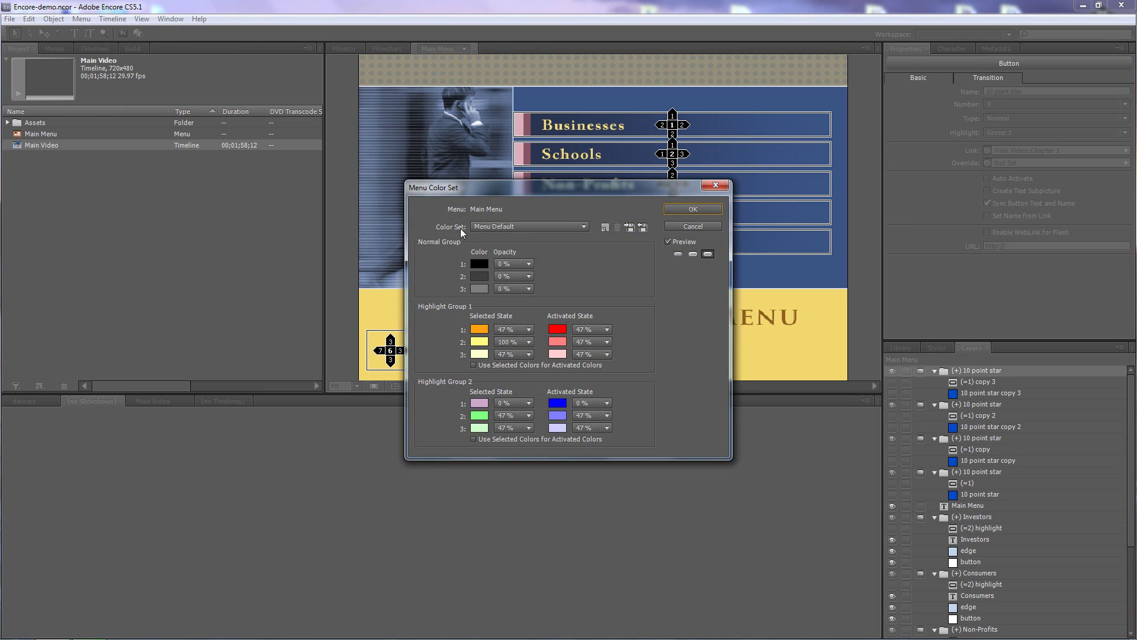
{"action": "left_click_drag", "start_coordinate": [564, 186], "coordinate": [269, 112]}
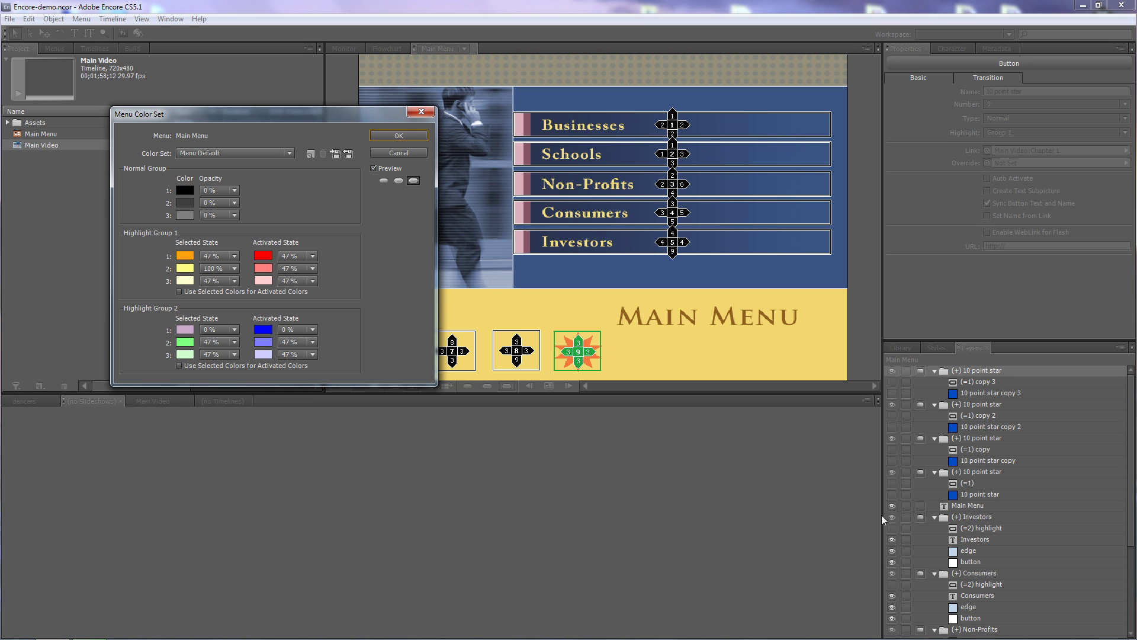
{"action": "left_click", "coordinate": [313, 259]}
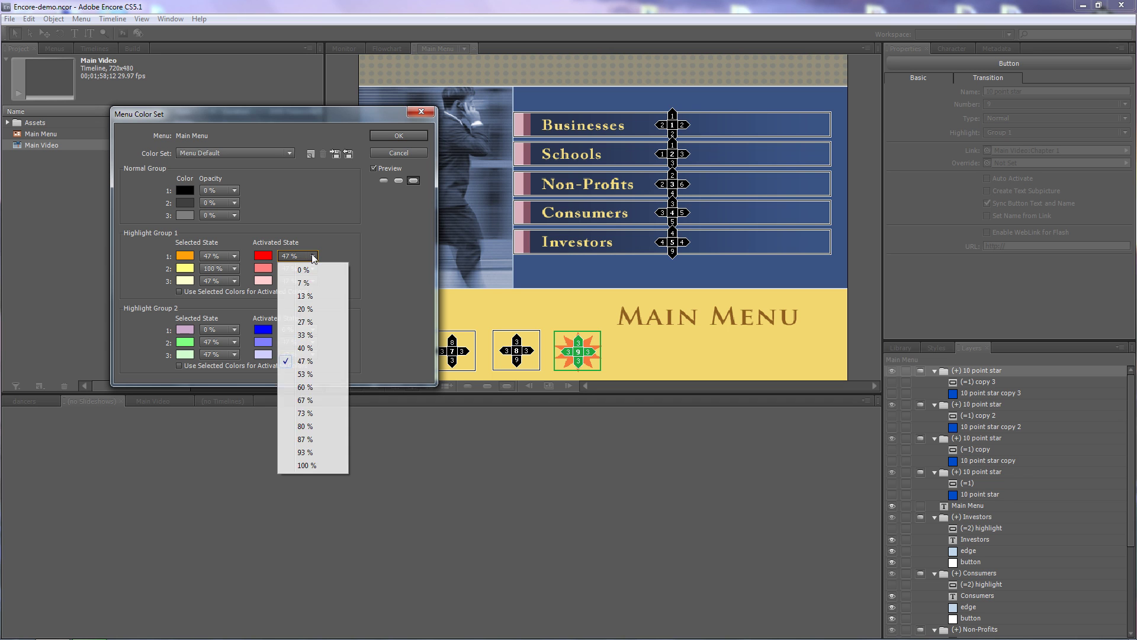
{"action": "left_click", "coordinate": [311, 467]}
Change that activated colour to magenta D71EE3 and apply the colour set.
{"action": "left_click", "coordinate": [263, 256]}
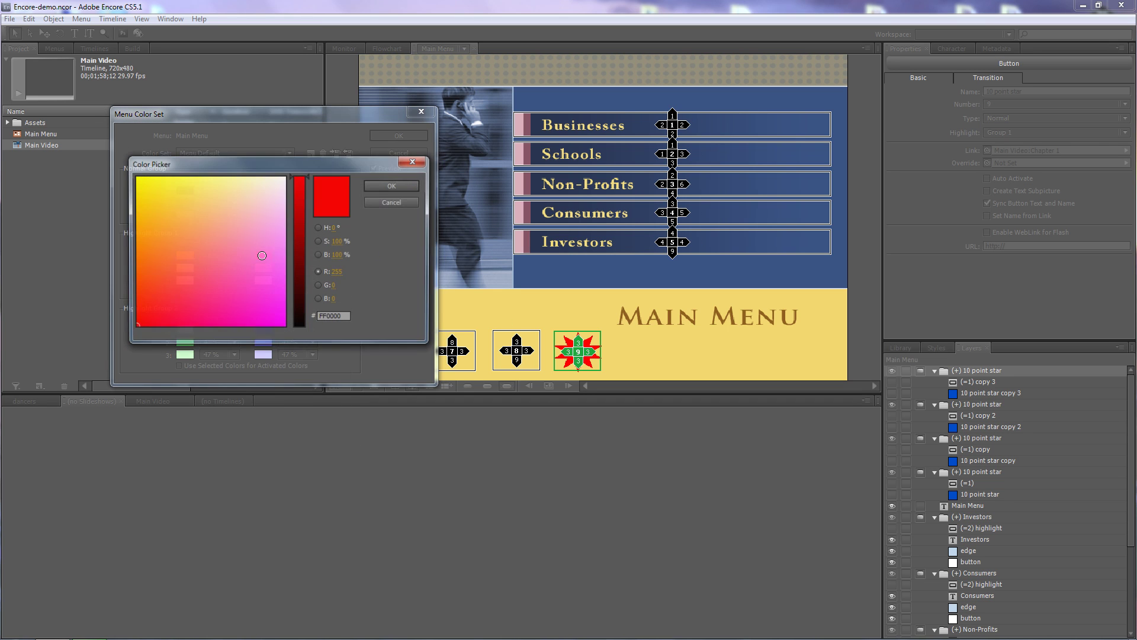
{"action": "left_click", "coordinate": [267, 290]}
{"action": "left_click", "coordinate": [302, 200]}
{"action": "left_click", "coordinate": [269, 309]}
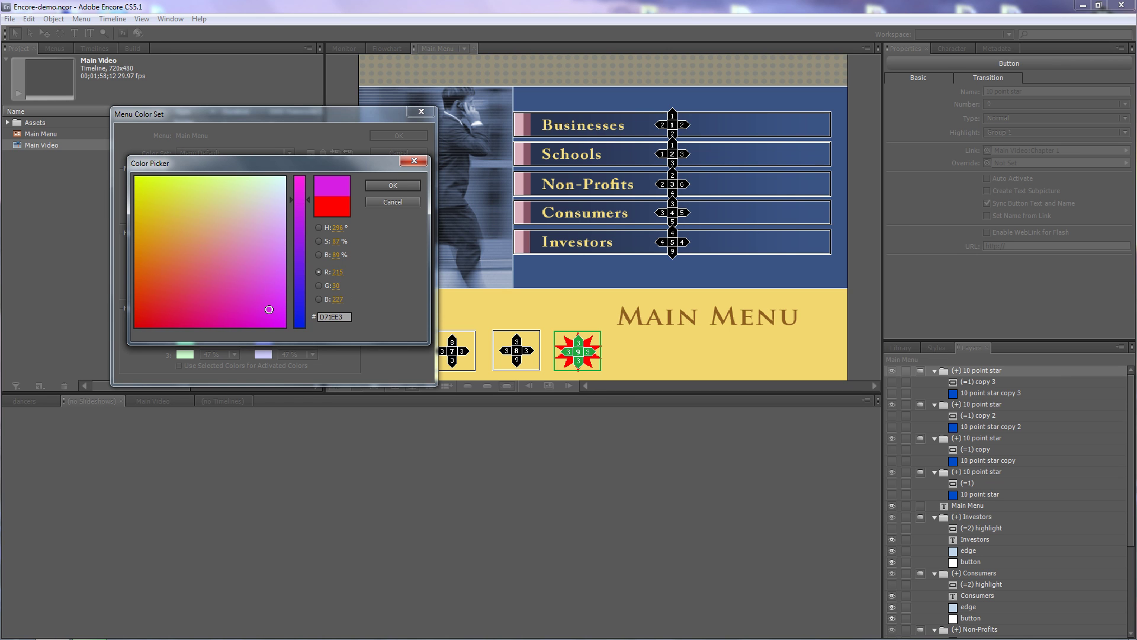
{"action": "left_click", "coordinate": [402, 188]}
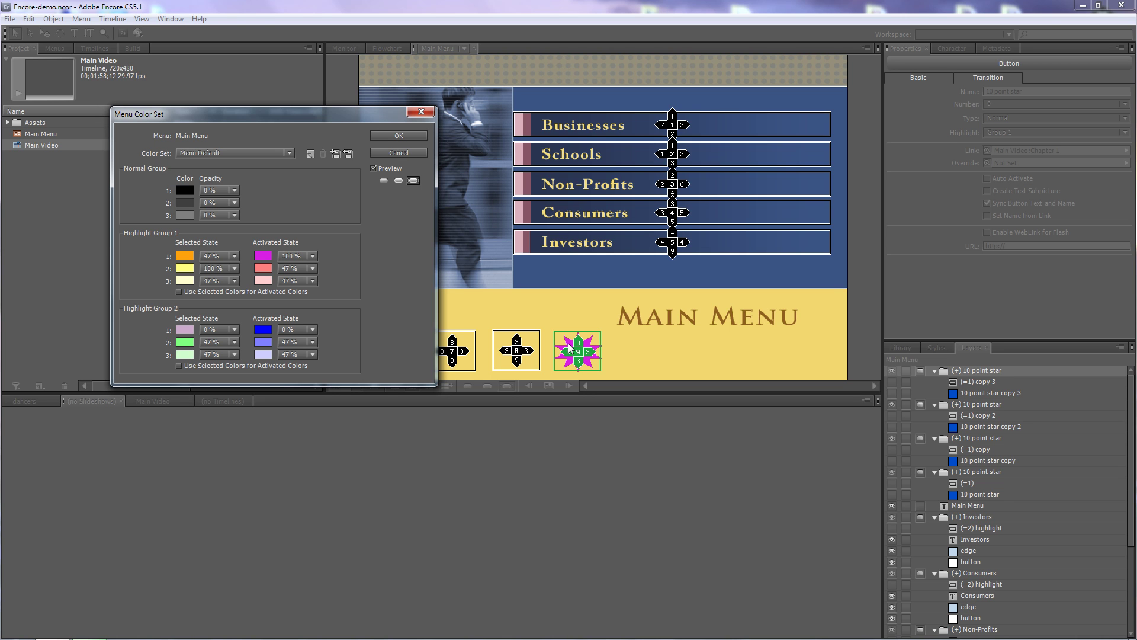
{"action": "left_click", "coordinate": [398, 135]}
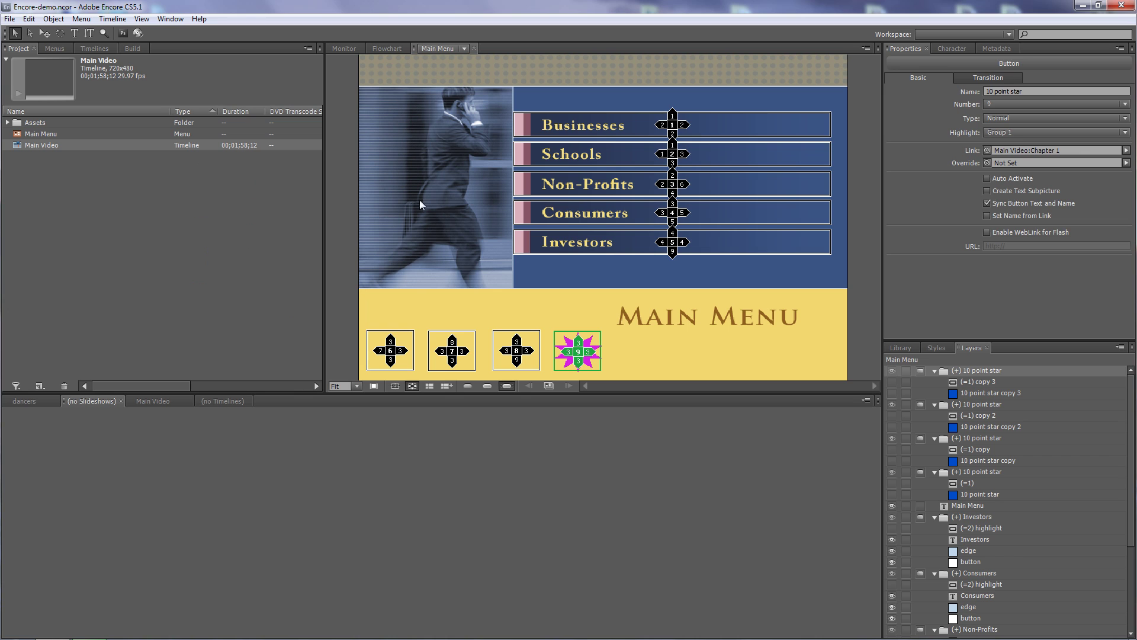
Turn off button routing and activated highlight previews, then deselect the star button.
{"action": "left_click", "coordinate": [411, 385]}
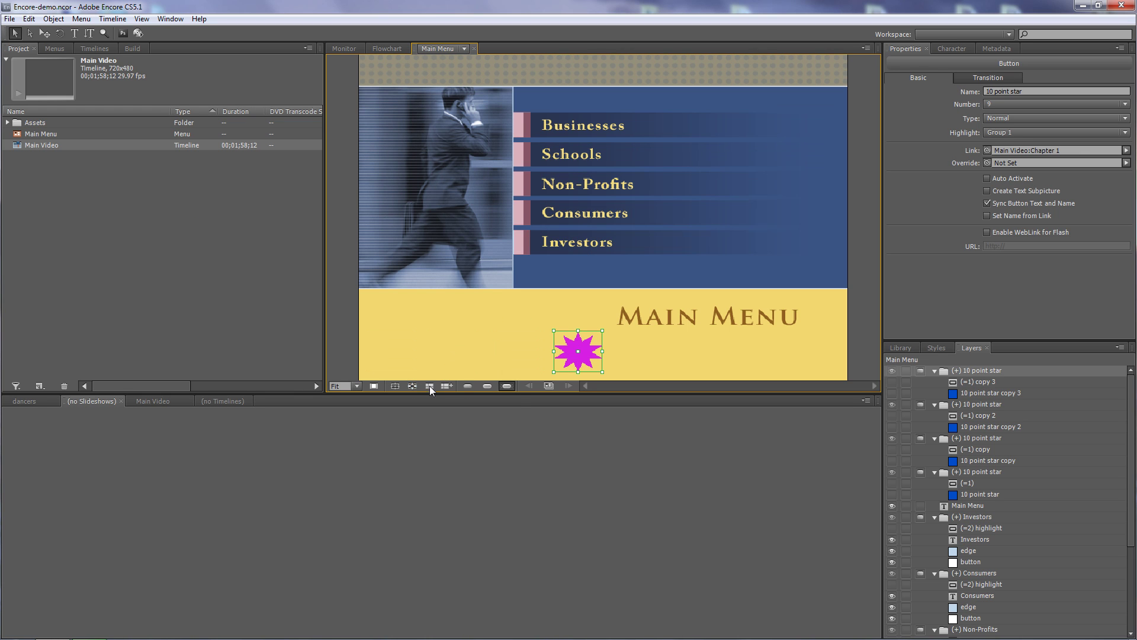
{"action": "left_click", "coordinate": [506, 386]}
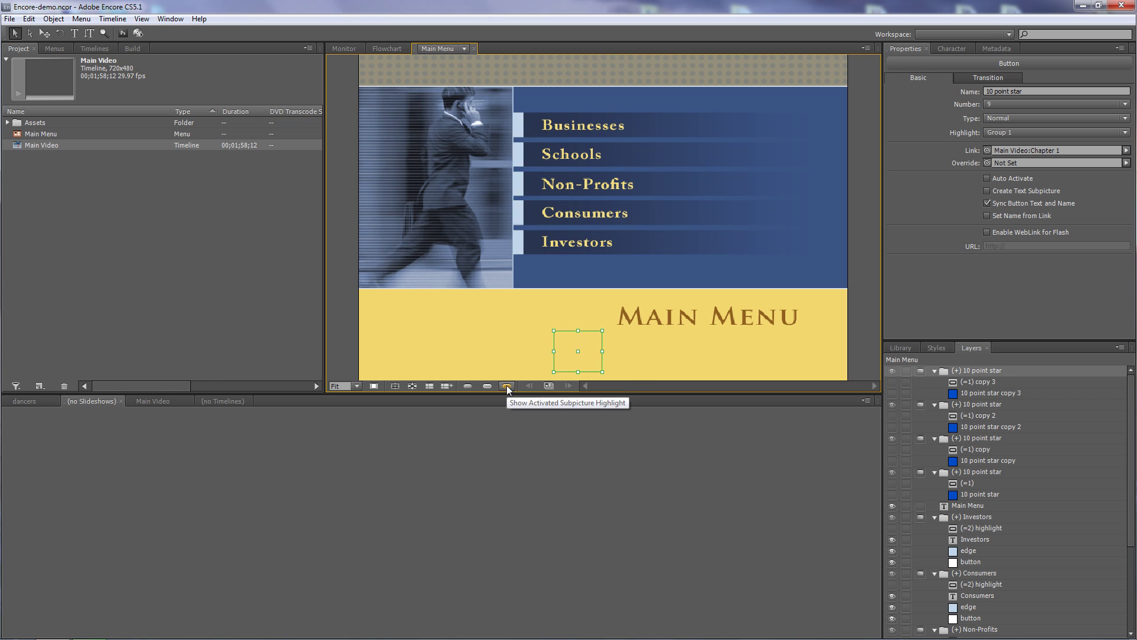
{"action": "left_click", "coordinate": [747, 277]}
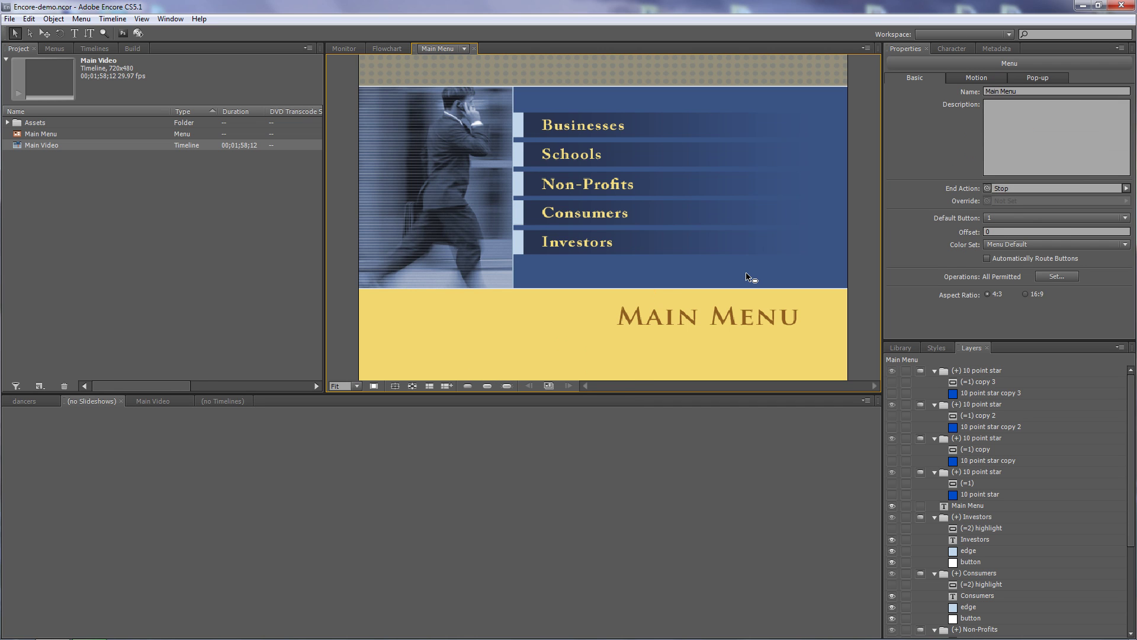
{"action": "right_click", "coordinate": [737, 342]}
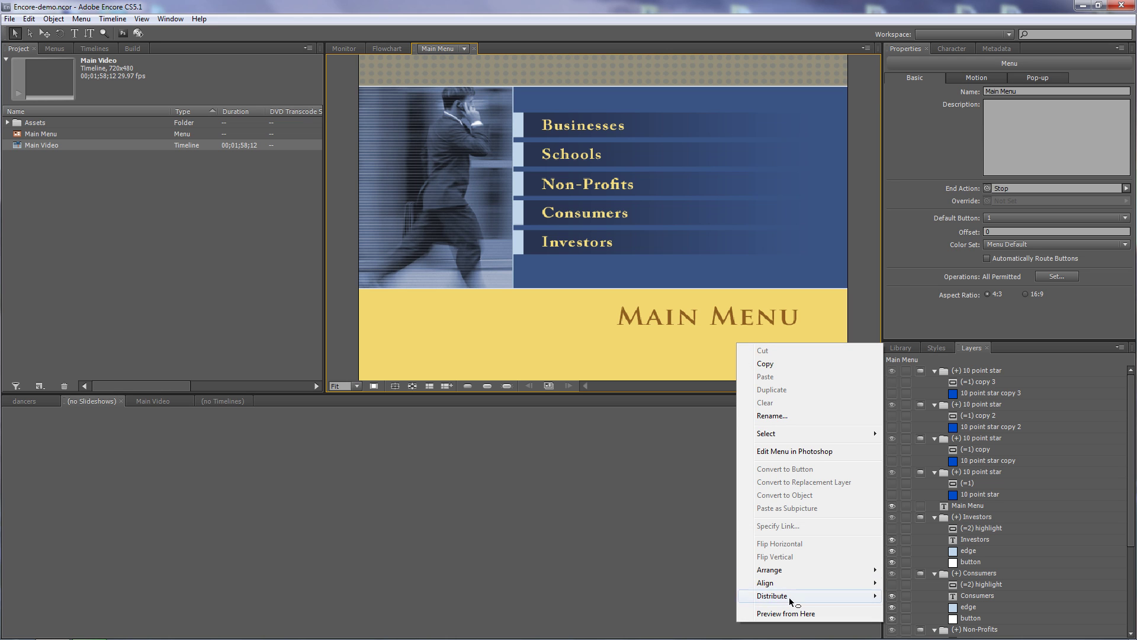
{"action": "left_click", "coordinate": [781, 614]}
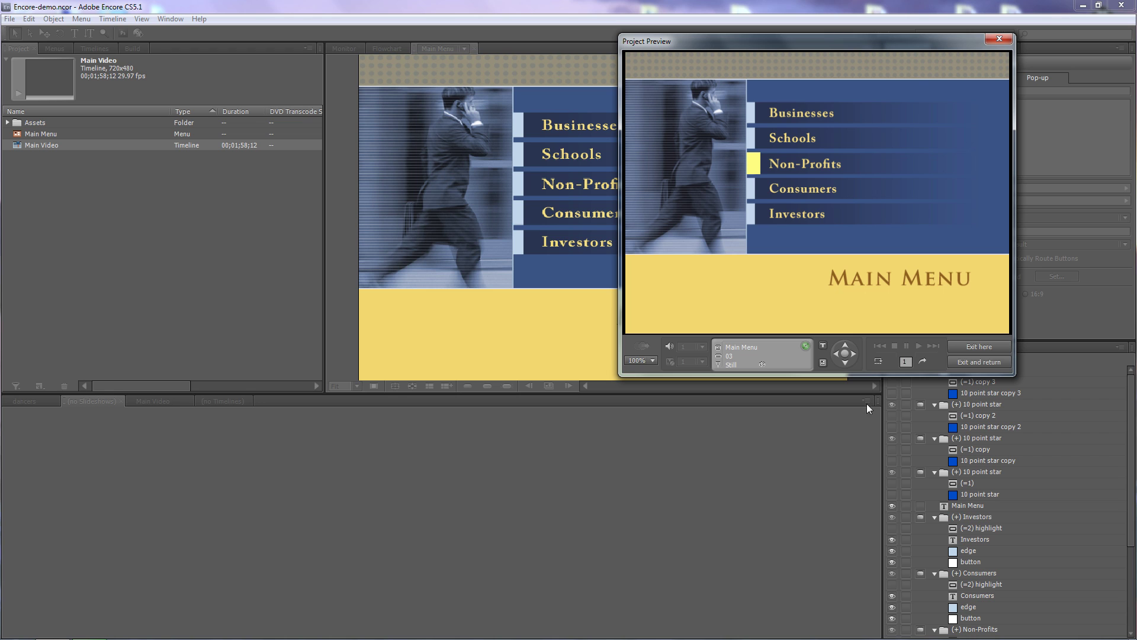
{"action": "left_click", "coordinate": [854, 352]}
{"action": "left_click", "coordinate": [835, 353]}
{"action": "left_click", "coordinate": [845, 346]}
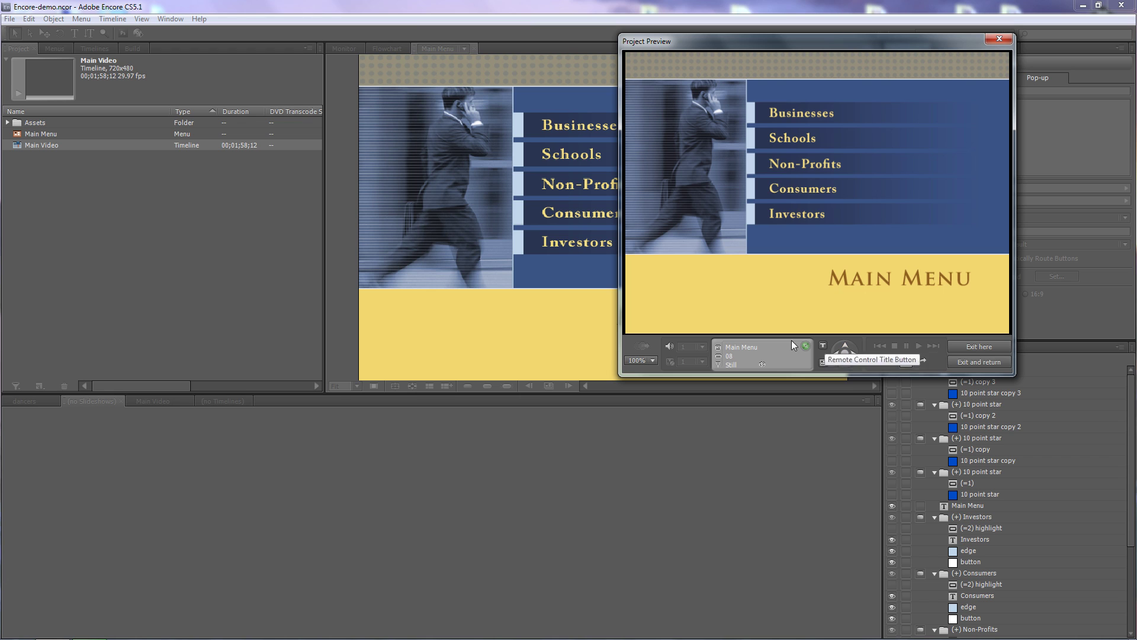
{"action": "left_click", "coordinate": [844, 362]}
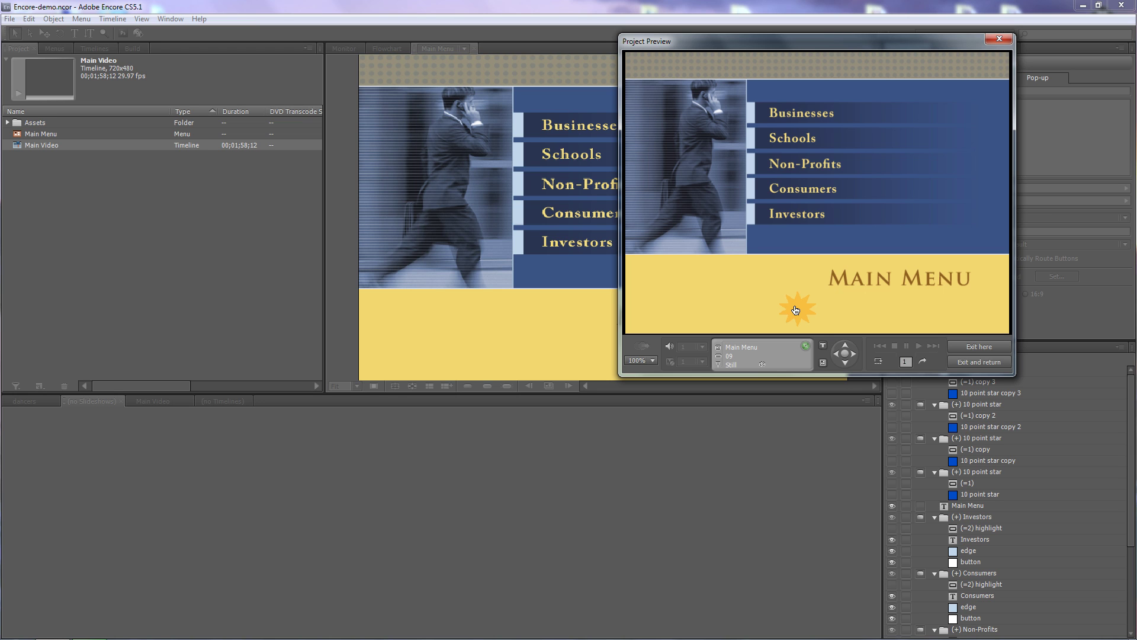
{"action": "left_click", "coordinate": [845, 354]}
{"action": "left_click", "coordinate": [979, 358]}
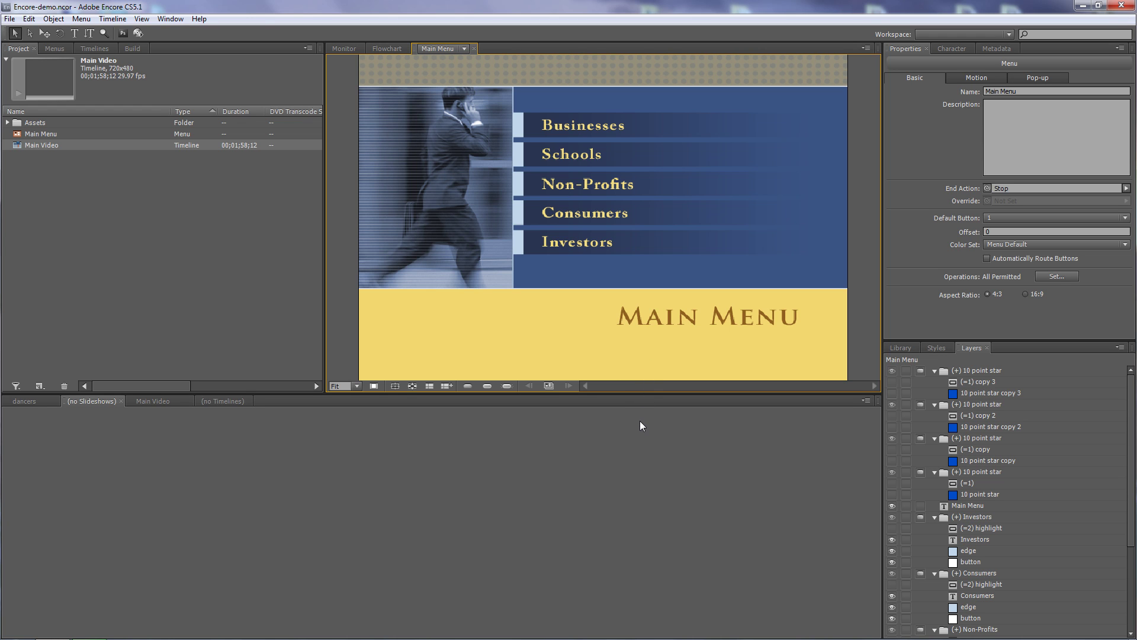
Set Menu Default's Group 1 selected colour 1 to 0% opacity and apply the colour set.
{"action": "left_click", "coordinate": [81, 19]}
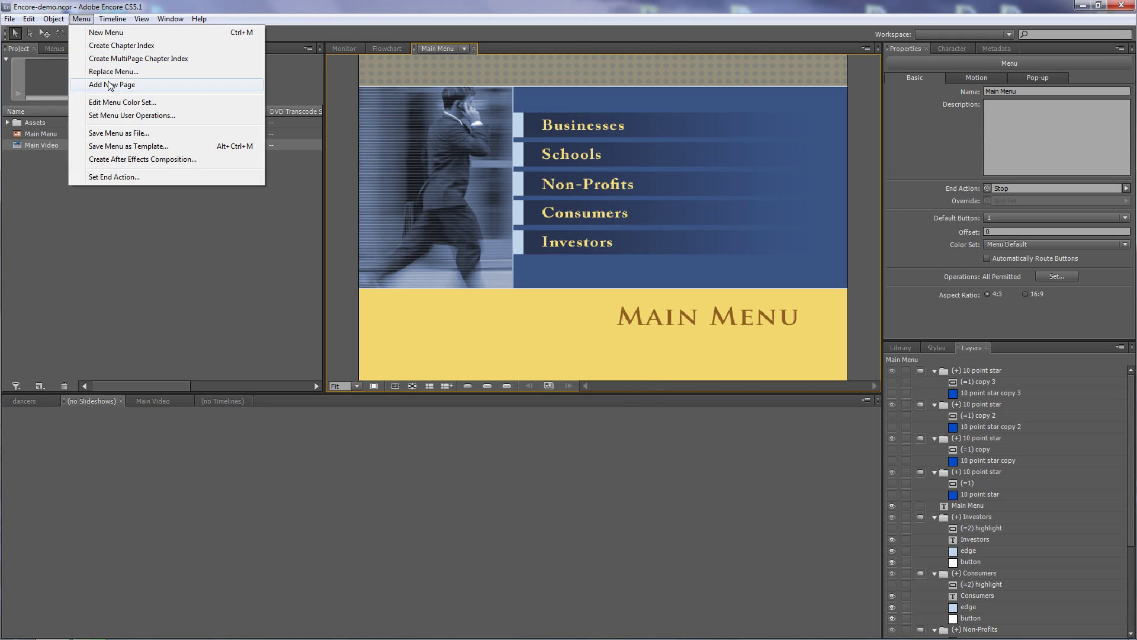
{"action": "left_click", "coordinate": [121, 103]}
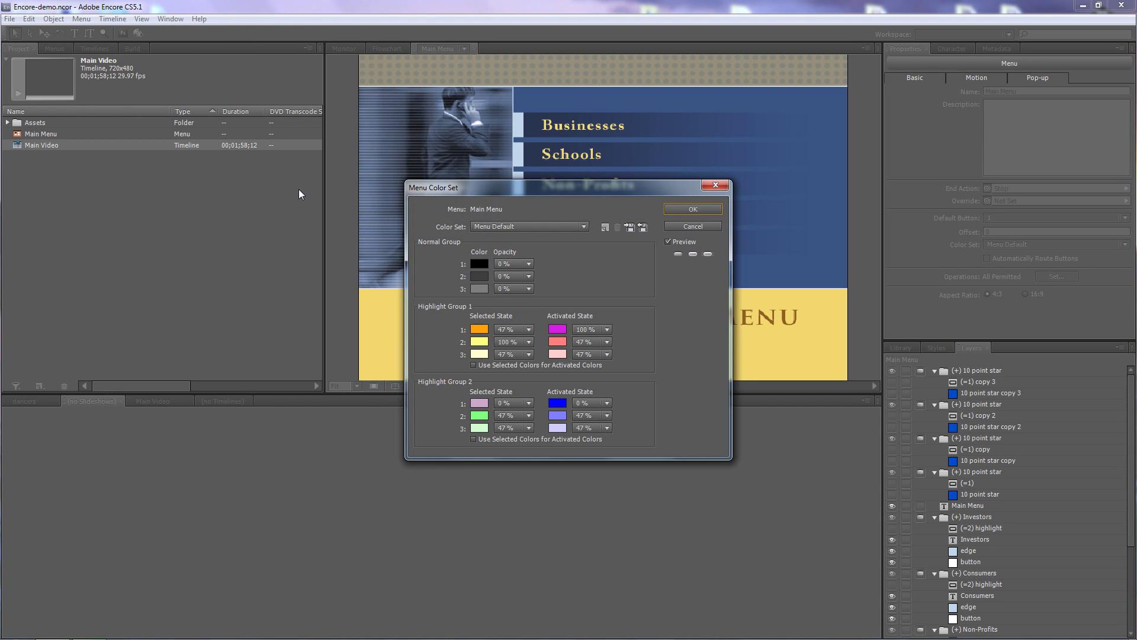
{"action": "left_click_drag", "start_coordinate": [589, 185], "coordinate": [274, 97]}
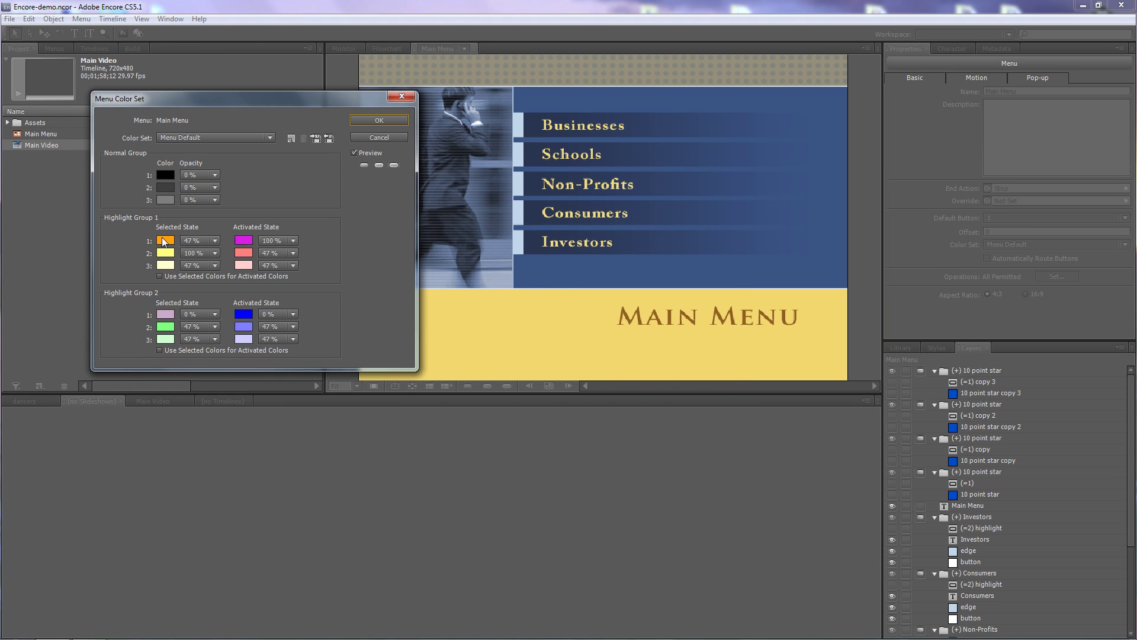
{"action": "left_click", "coordinate": [379, 165]}
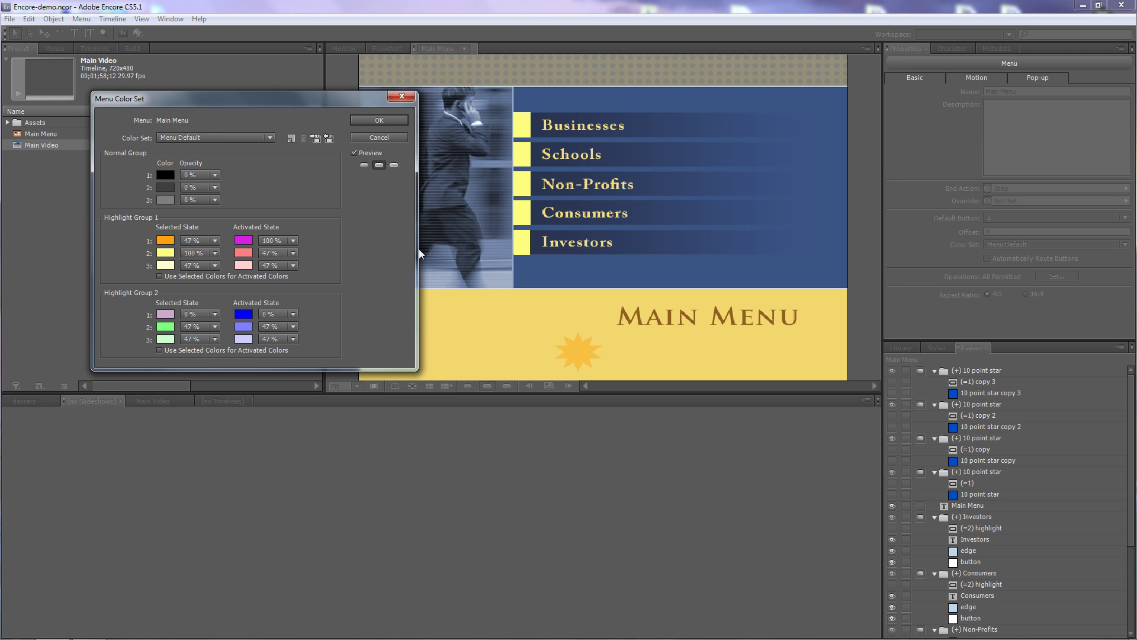
{"action": "left_click", "coordinate": [218, 242]}
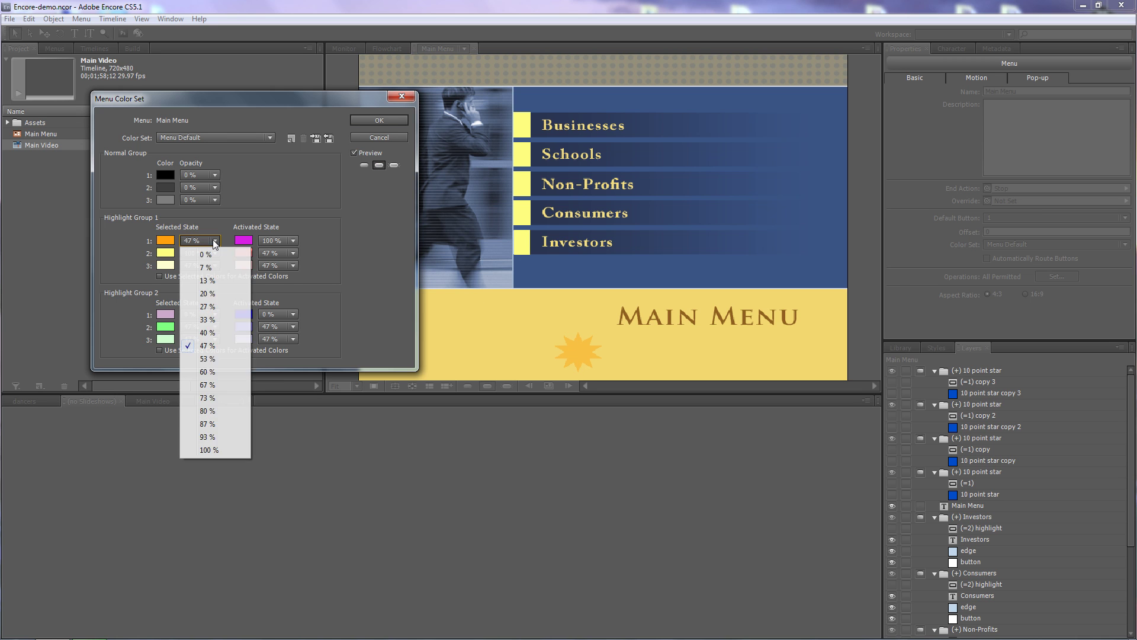
{"action": "left_click", "coordinate": [210, 257]}
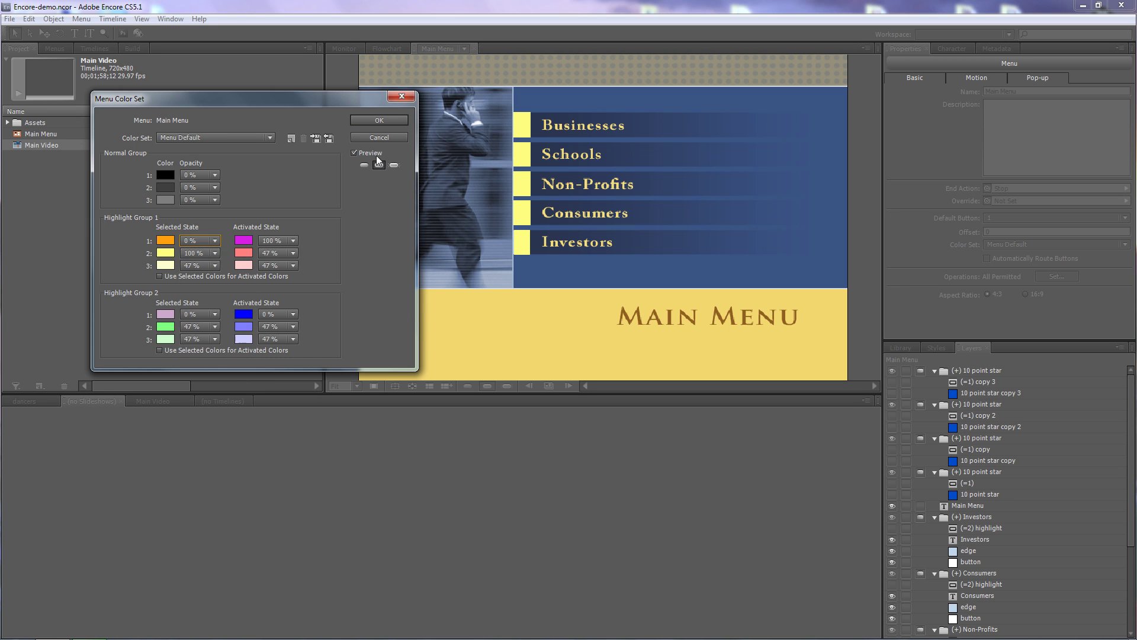
{"action": "left_click", "coordinate": [384, 120]}
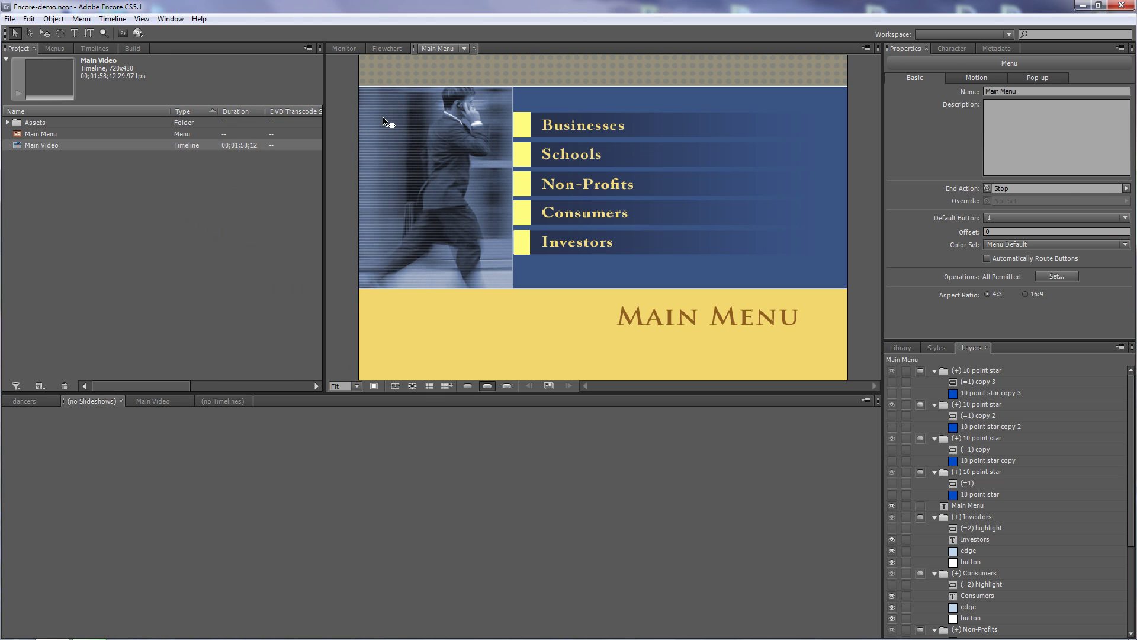
{"action": "right_click", "coordinate": [714, 347]}
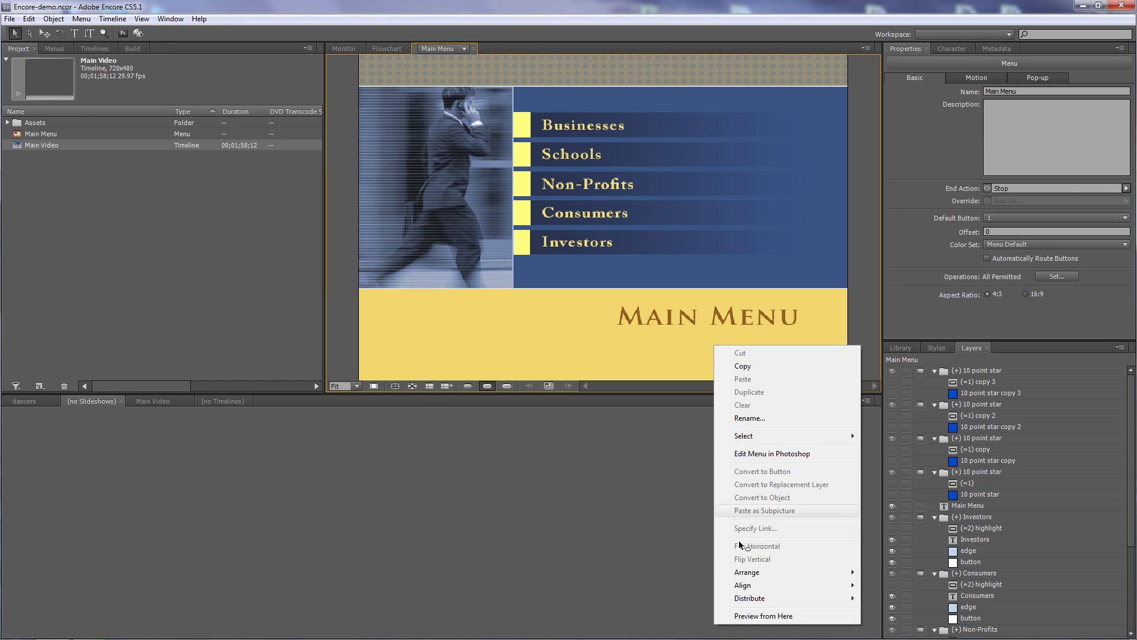
{"action": "left_click", "coordinate": [755, 616]}
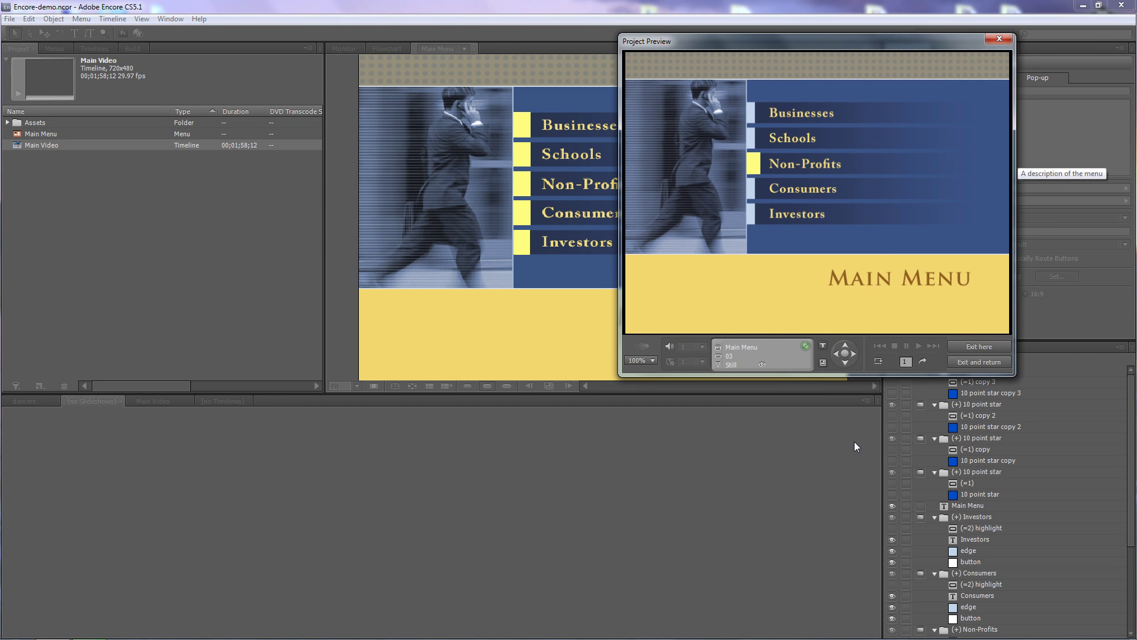
{"action": "left_click", "coordinate": [854, 354]}
{"action": "left_click", "coordinate": [836, 353]}
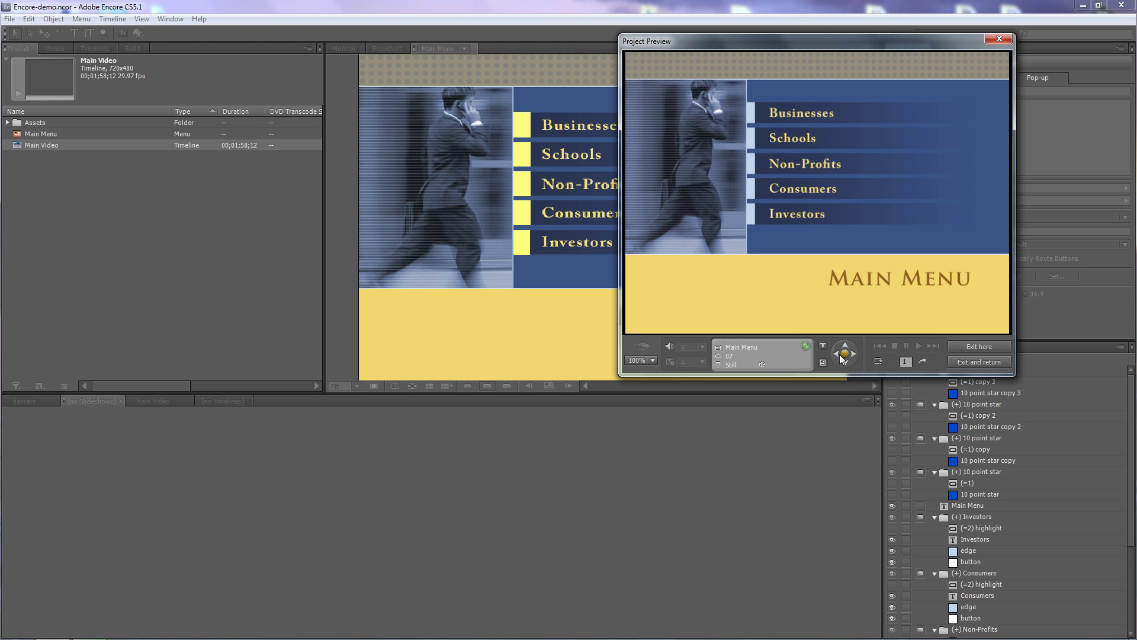
{"action": "left_click", "coordinate": [846, 362]}
{"action": "left_click", "coordinate": [844, 354]}
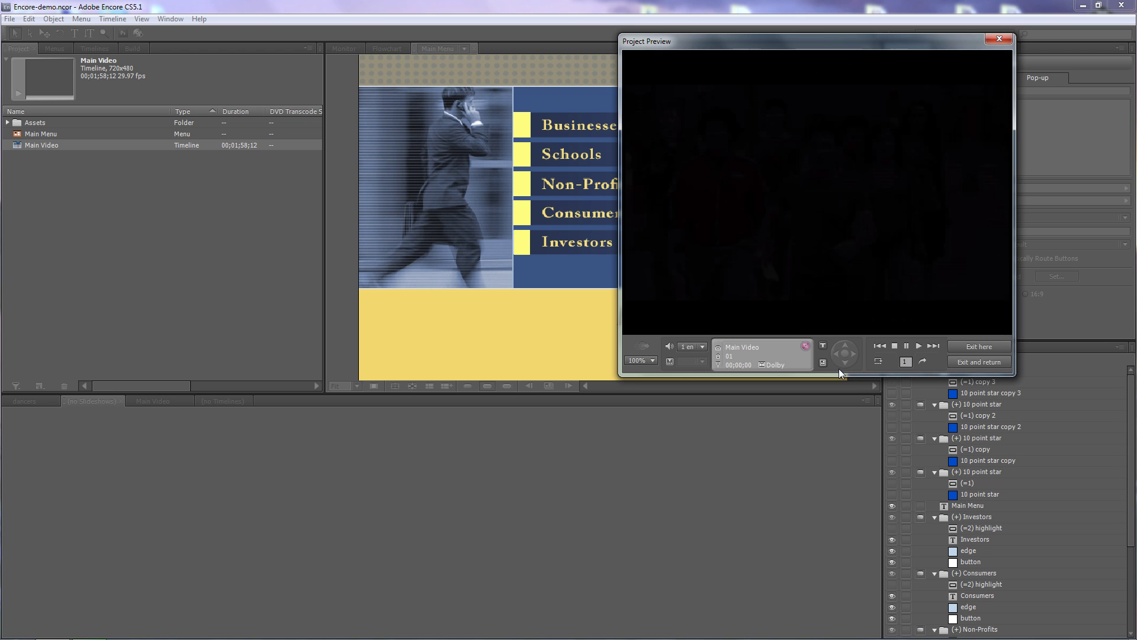
{"action": "left_click", "coordinate": [967, 361]}
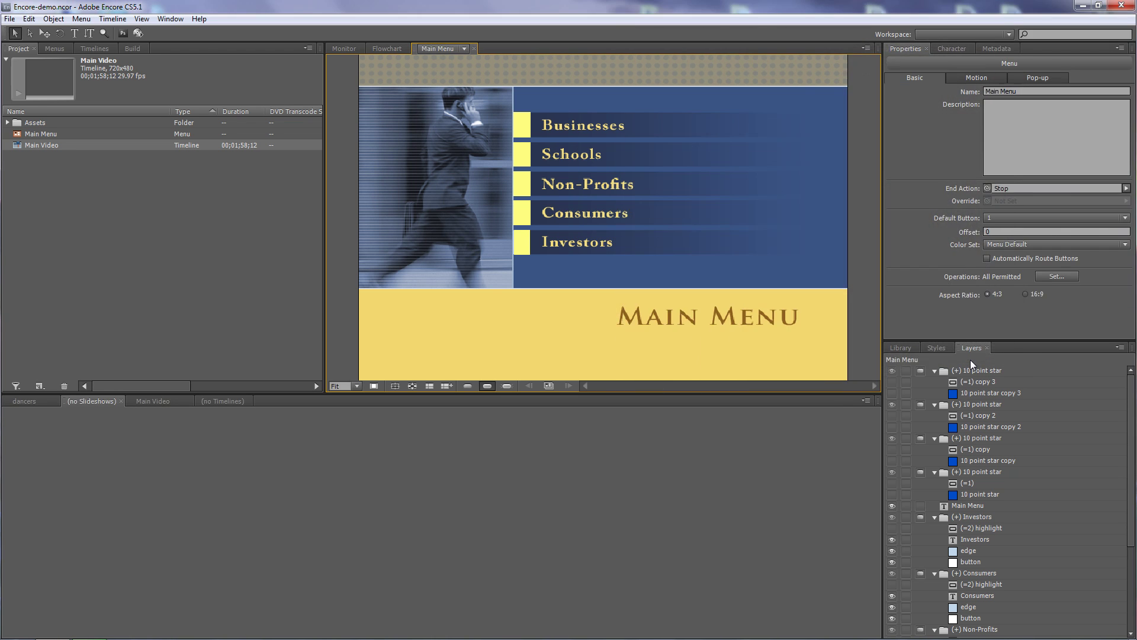